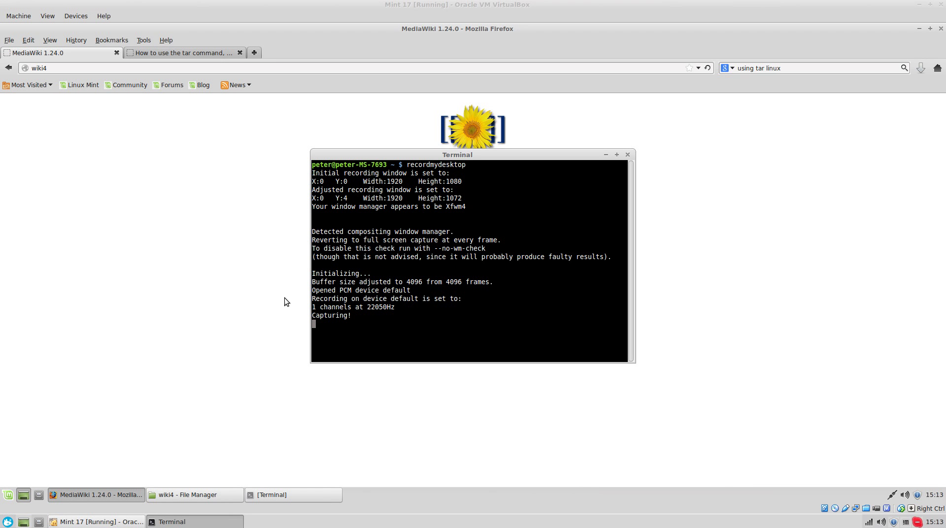
# - Switch between the terminal windows and the virtual machine's MediaWiki page
pyautogui.click(207, 172)
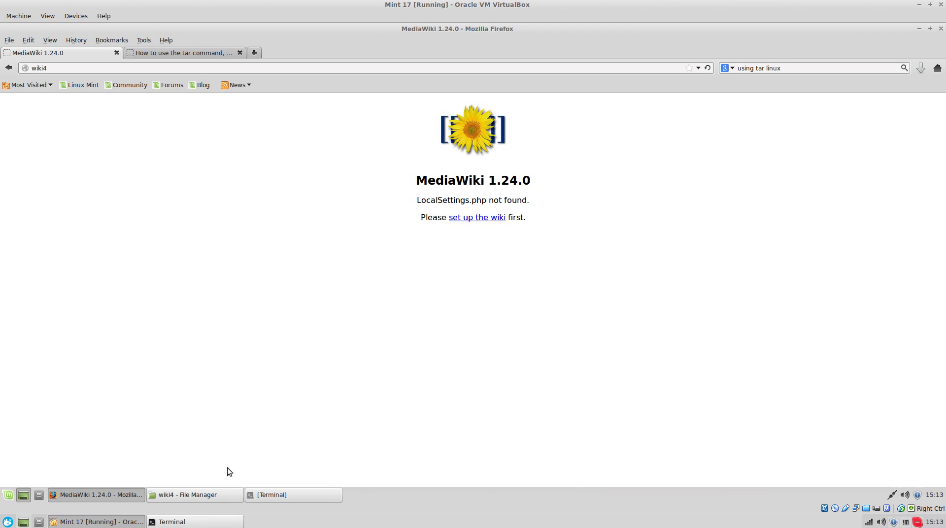
pyautogui.click(273, 495)
pyautogui.click(291, 495)
pyautogui.click(178, 521)
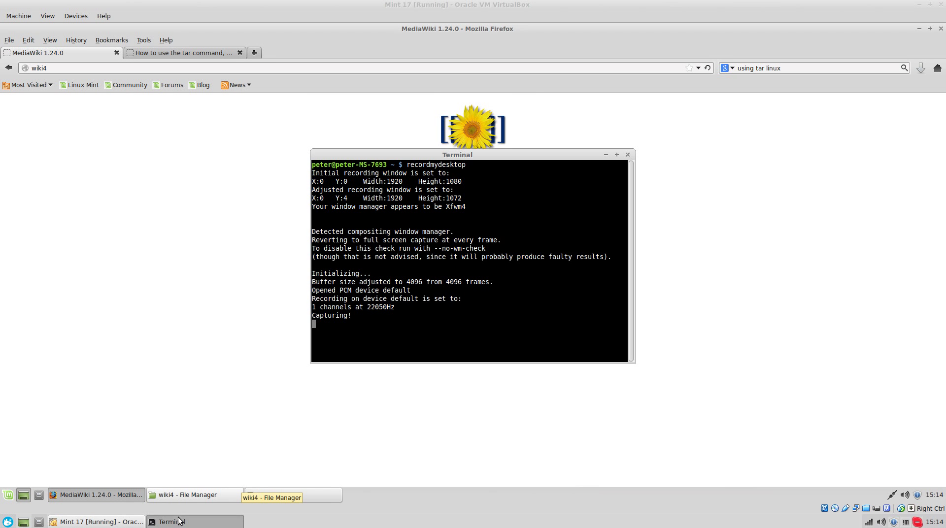
pyautogui.click(176, 298)
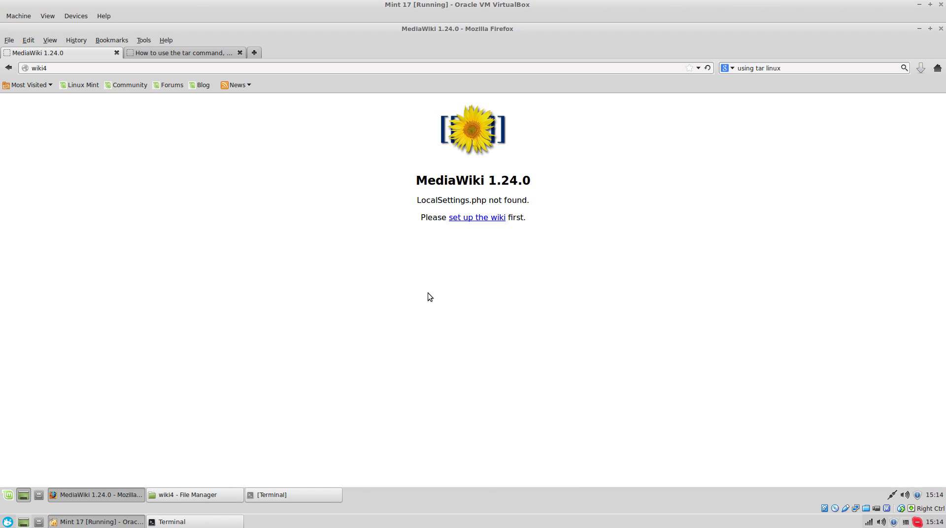
# - Start the wiki setup, keep English, and advance to the database connection step
pyautogui.click(489, 221)
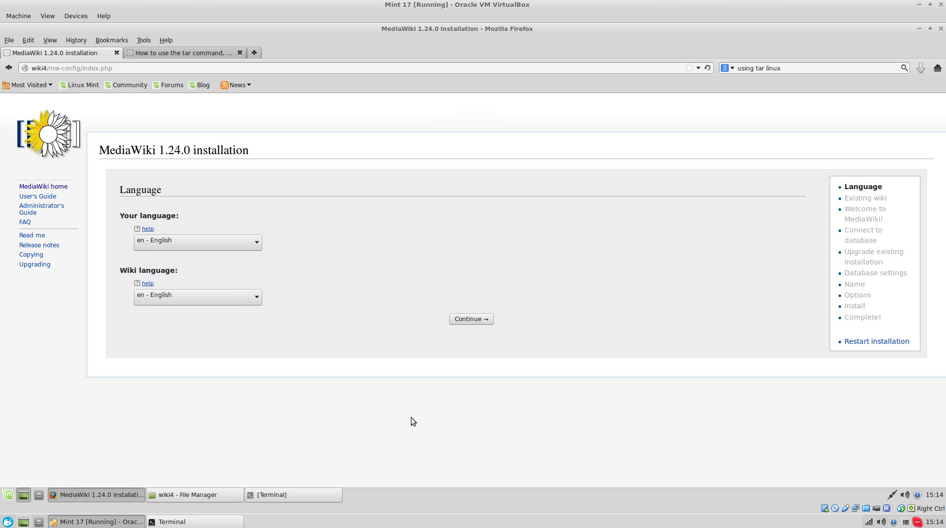
pyautogui.click(474, 319)
pyautogui.scroll(-3, 433, 427)
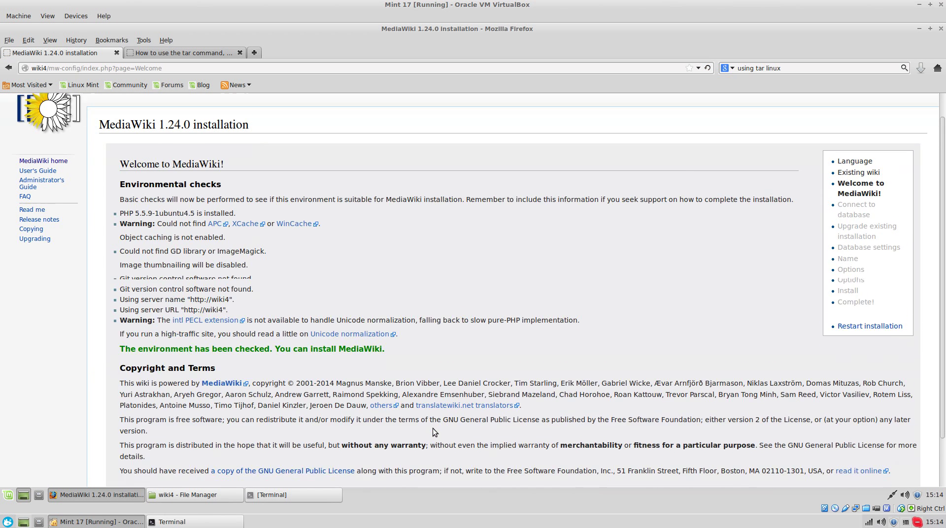
pyautogui.click(564, 447)
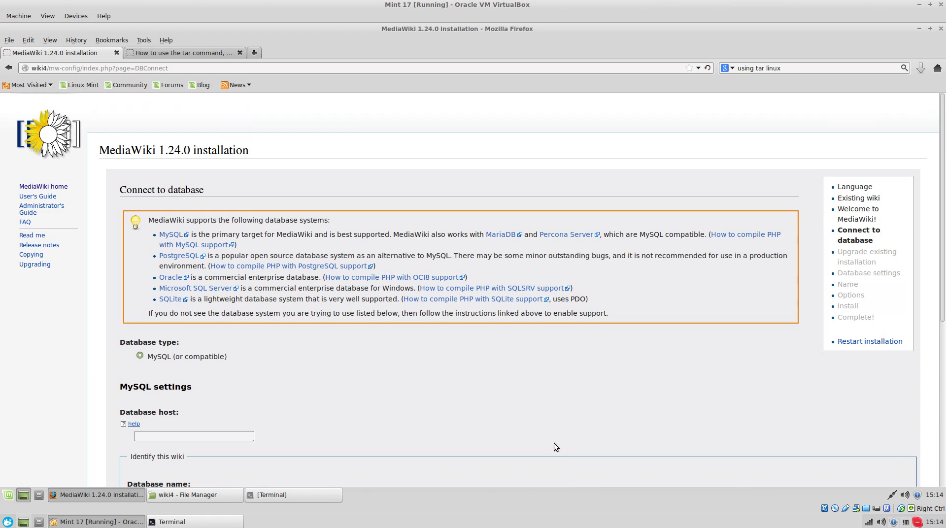
pyautogui.scroll(-3, 257, 363)
# - Enter localhost as the database host and wikiDB4 as the database name
pyautogui.click(189, 264)
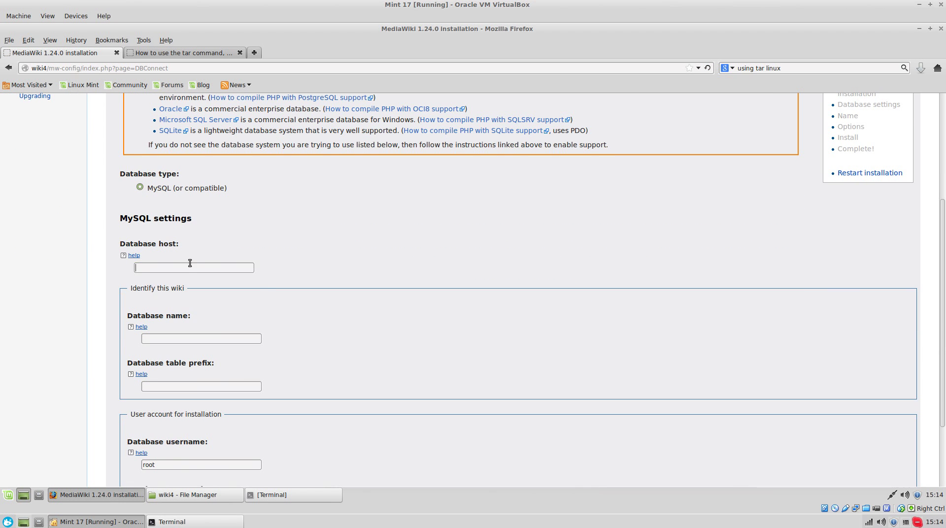
pyautogui.write('localhost')
pyautogui.scroll(-1, 271, 319)
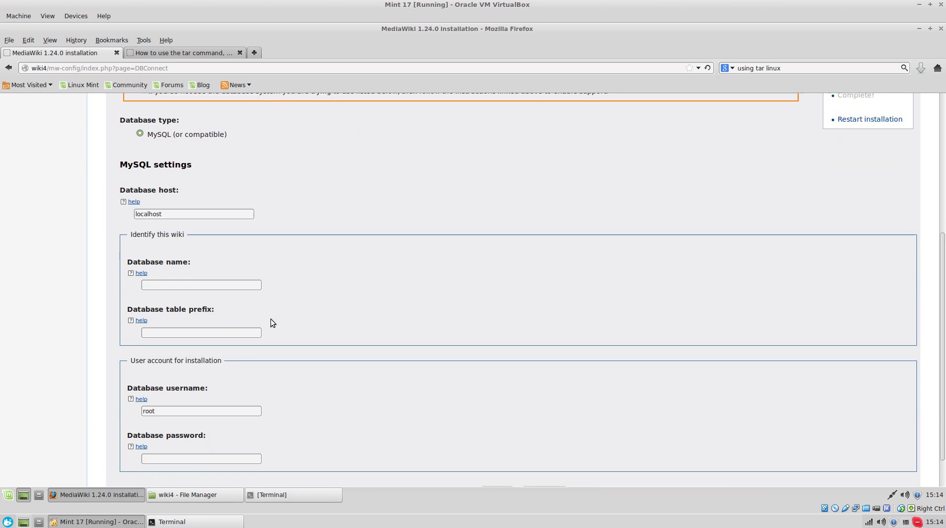
pyautogui.doubleClick(187, 211)
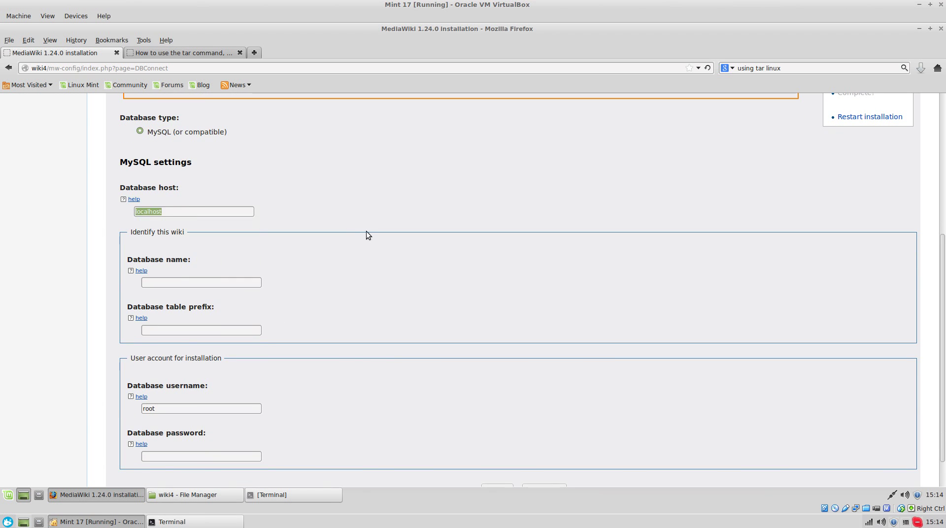
pyautogui.doubleClick(246, 214)
pyautogui.click(301, 368)
pyautogui.write('w')
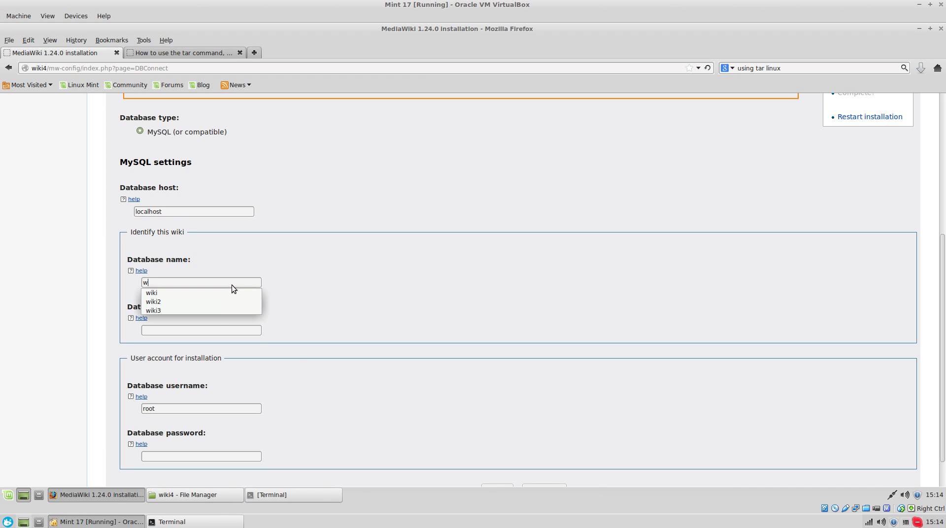
pyautogui.write('ikiDB4')
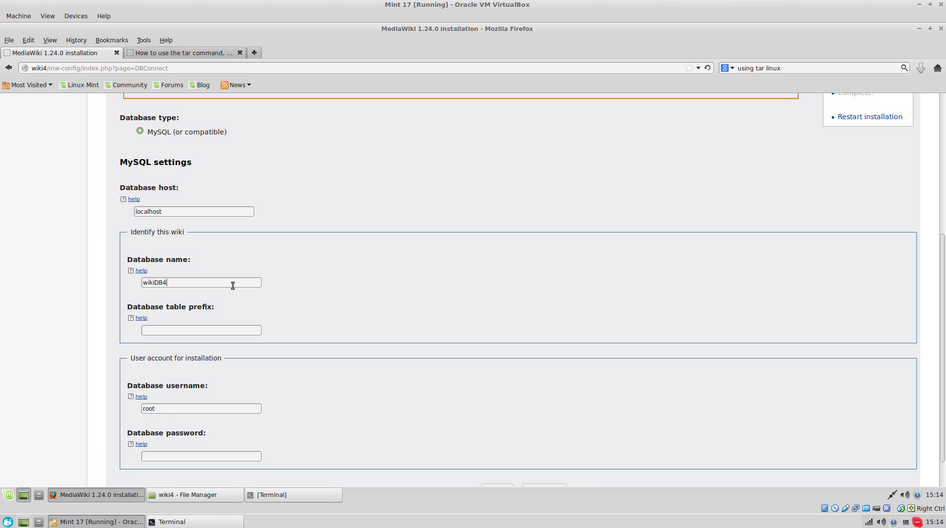
pyautogui.doubleClick(207, 280)
# - Replace the root username with wikiUser4 and enter the database password
pyautogui.scroll(-1, 271, 474)
pyautogui.doubleClick(216, 371)
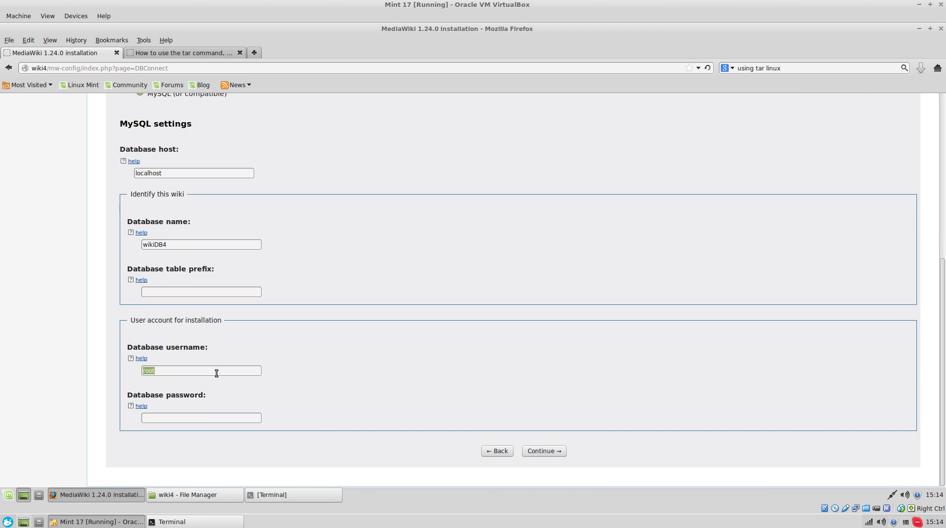
pyautogui.press('BackSpace')
pyautogui.write('wiki')
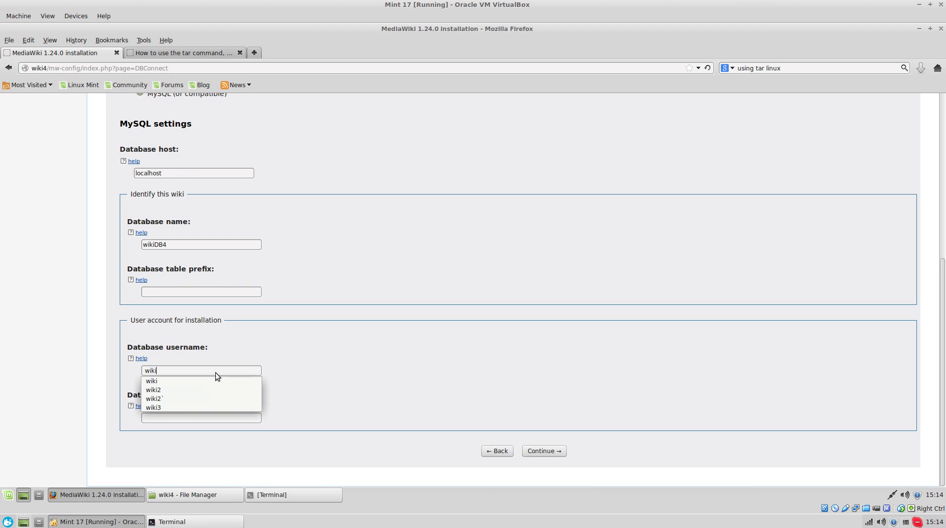
pyautogui.write('DB4')
pyautogui.press('BackSpace')
pyautogui.write('User4')
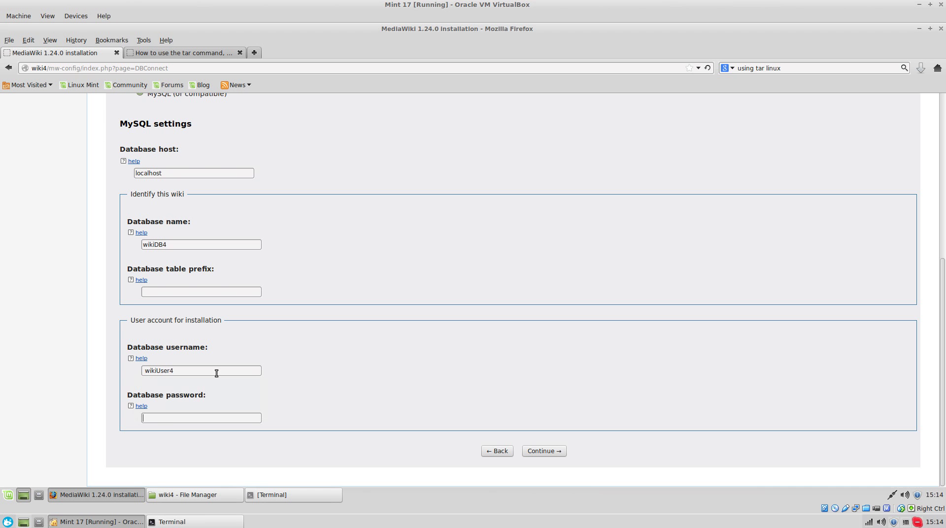
pyautogui.write('password')
# - Submit the connection settings, get an access-denied error, and recheck wikiDB4 and wikiUser4
pyautogui.scroll(8, 397, 339)
pyautogui.scroll(-7, 394, 335)
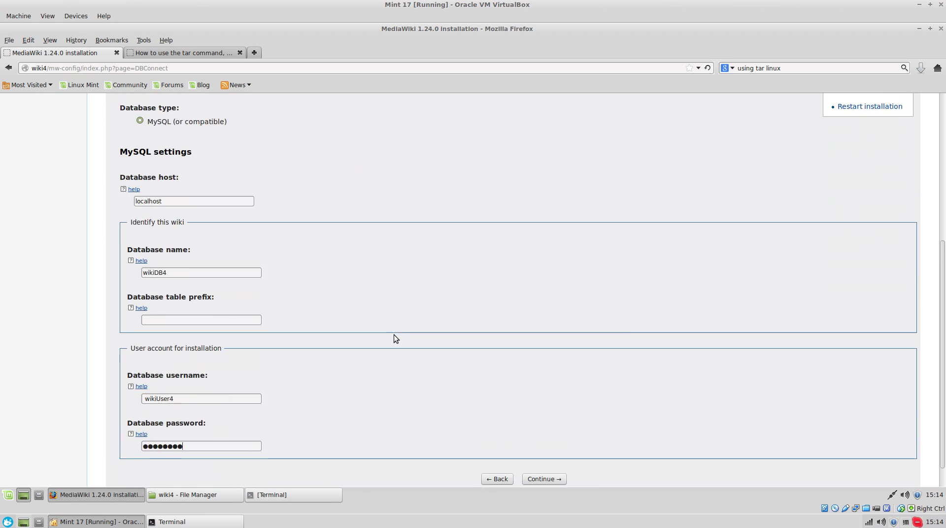
pyautogui.scroll(-1, 395, 338)
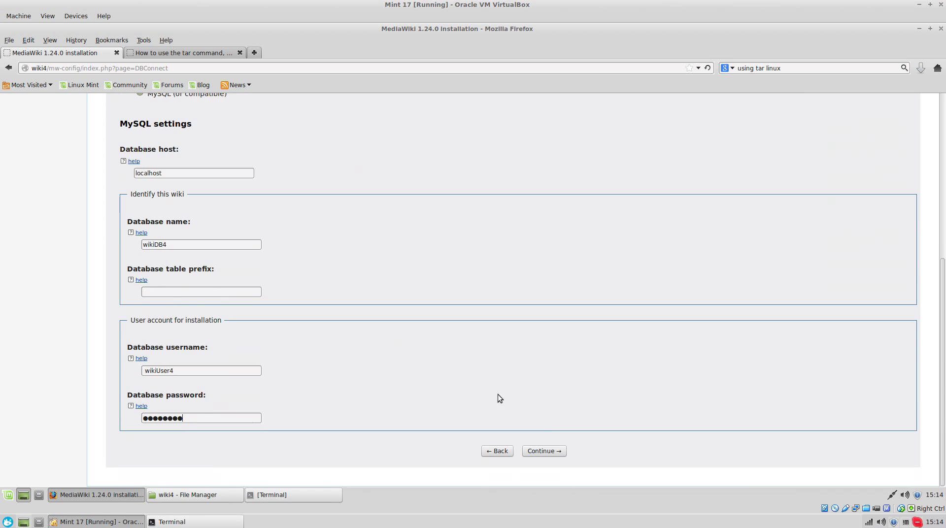
pyautogui.click(543, 451)
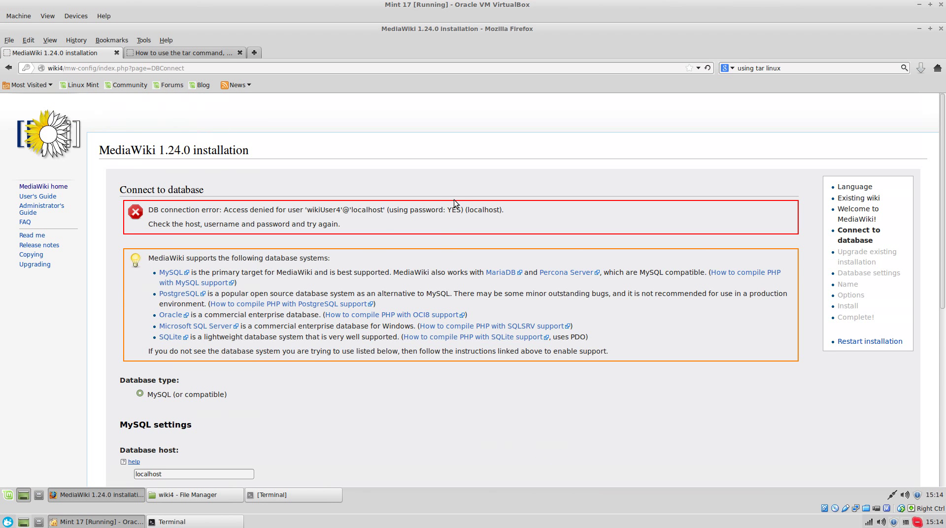
pyautogui.tripleClick(443, 209)
pyautogui.click(316, 172)
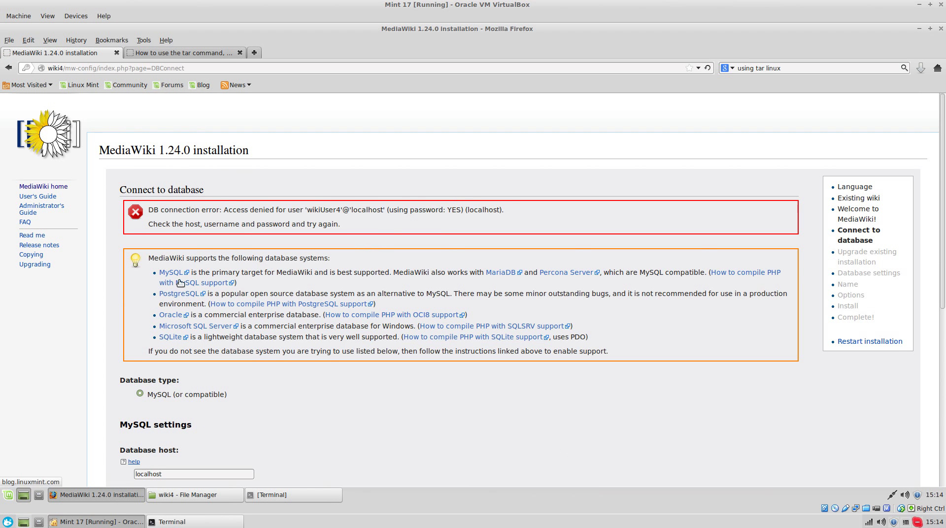
pyautogui.scroll(-6, 116, 405)
pyautogui.doubleClick(168, 377)
pyautogui.scroll(-5, 289, 356)
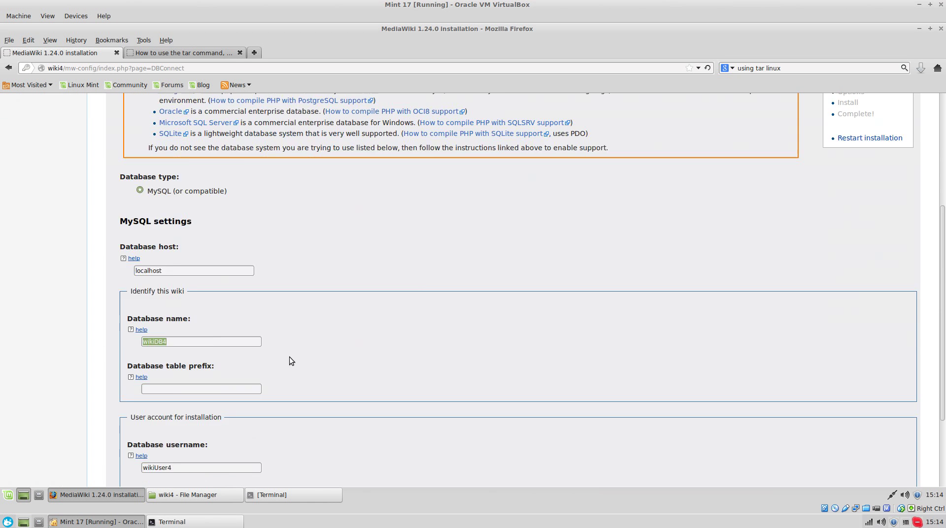
pyautogui.doubleClick(211, 369)
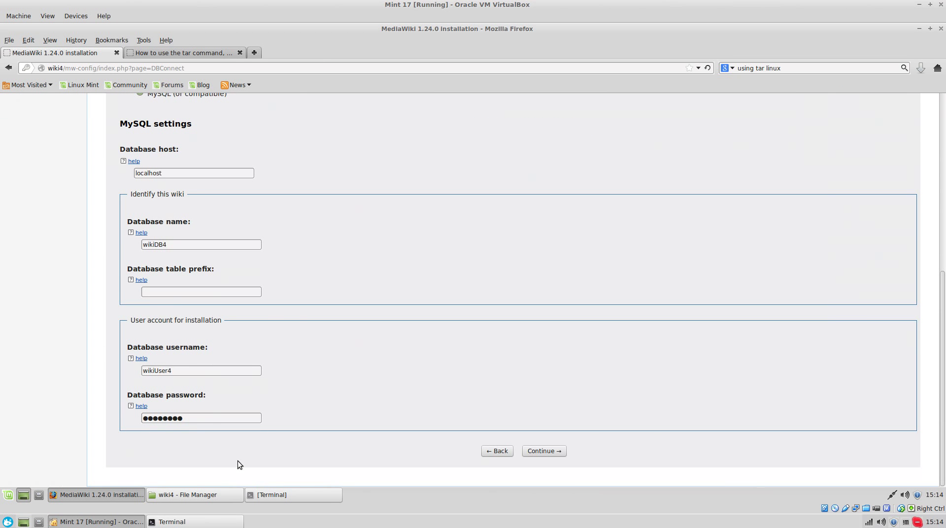
pyautogui.click(269, 494)
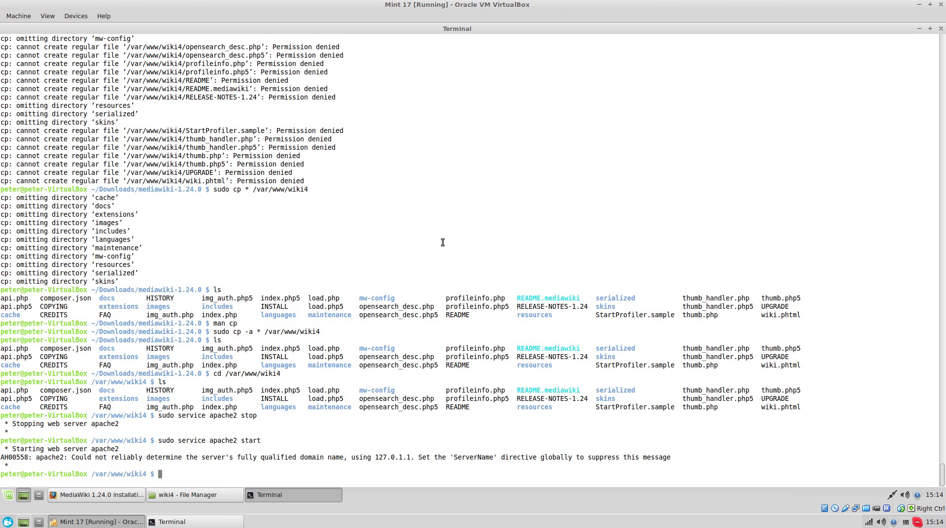
# - Log into MySQL as root and run CREATE DATABASE wikiDB4
pyautogui.doubleClick(528, 28)
pyautogui.write('m')
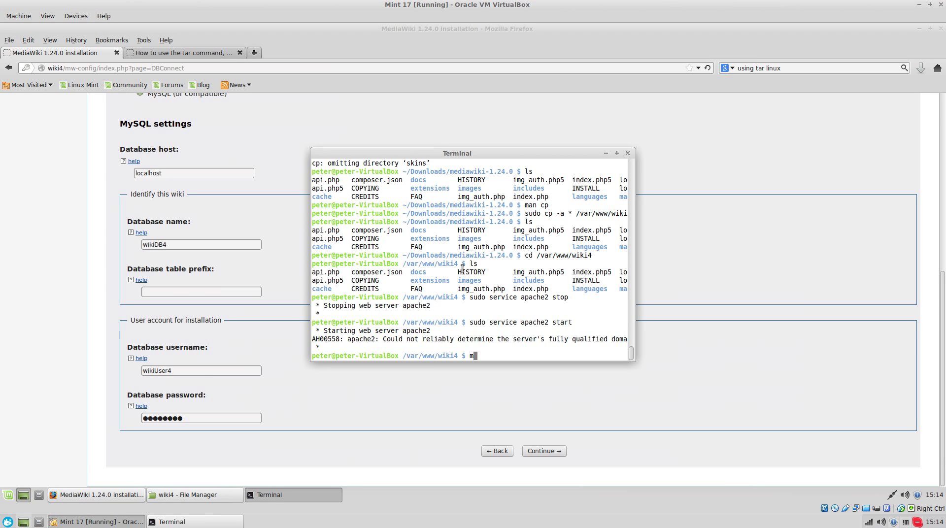
pyautogui.write('ysql -u root -p')
pyautogui.press('BackSpace')
pyautogui.press('BackSpace')
pyautogui.press('Return')
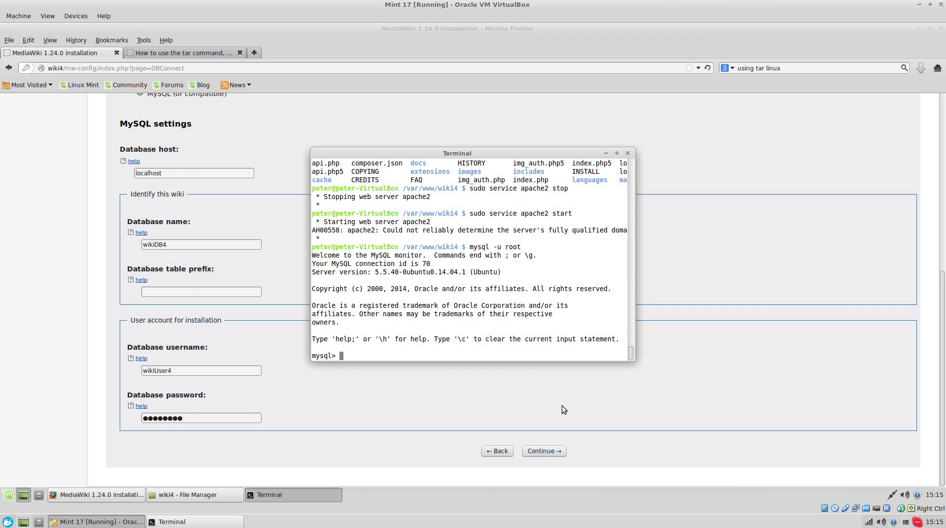
pyautogui.write('CREATE DATABASE wikiDB4;')
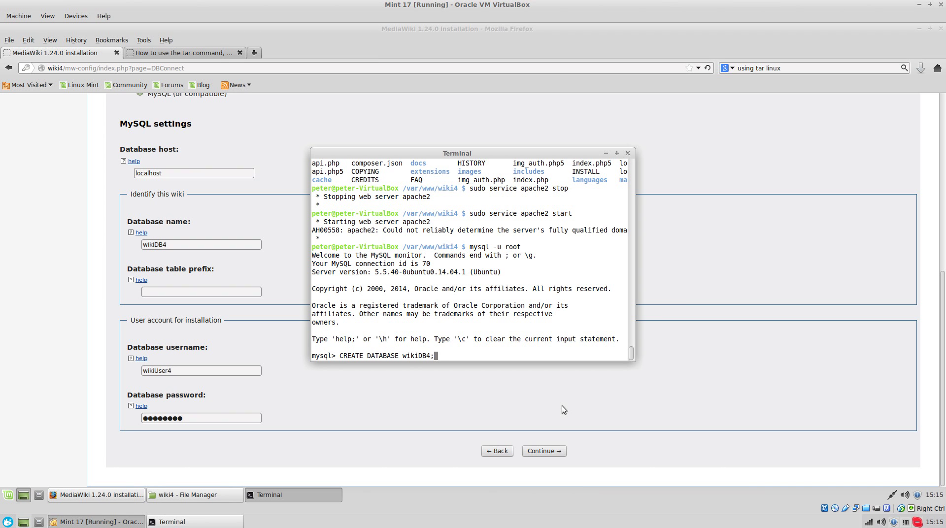
pyautogui.press('Return')
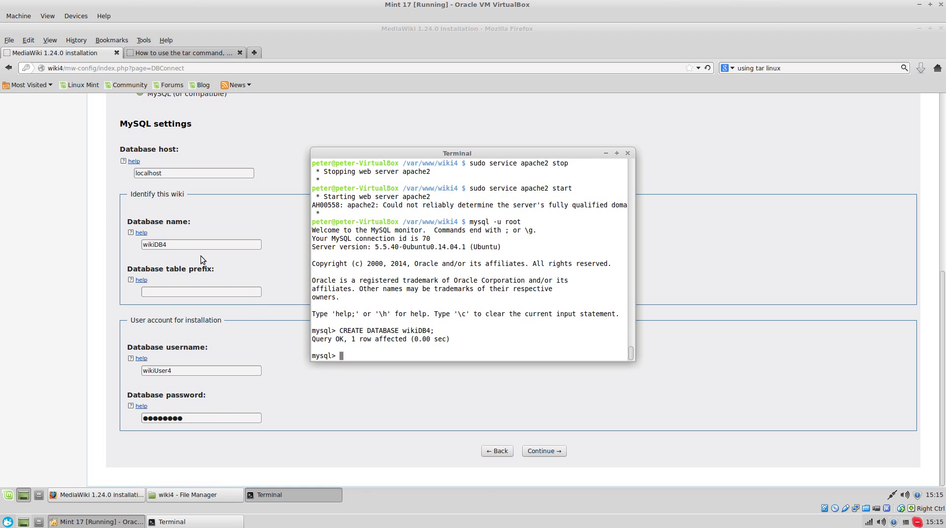
# - Retry the installer's database connection, which still reports access denied
pyautogui.click(348, 436)
pyautogui.scroll(10, 369, 285)
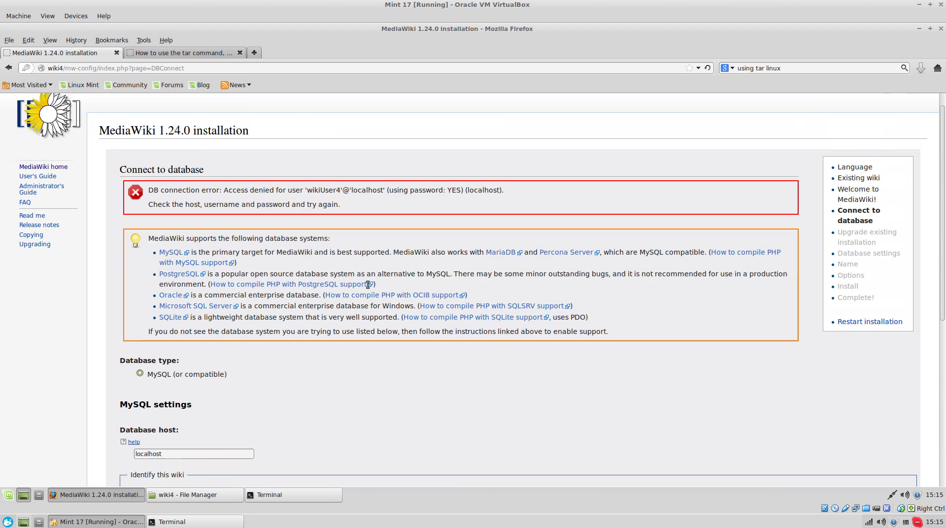
pyautogui.scroll(-10, 369, 327)
pyautogui.click(548, 450)
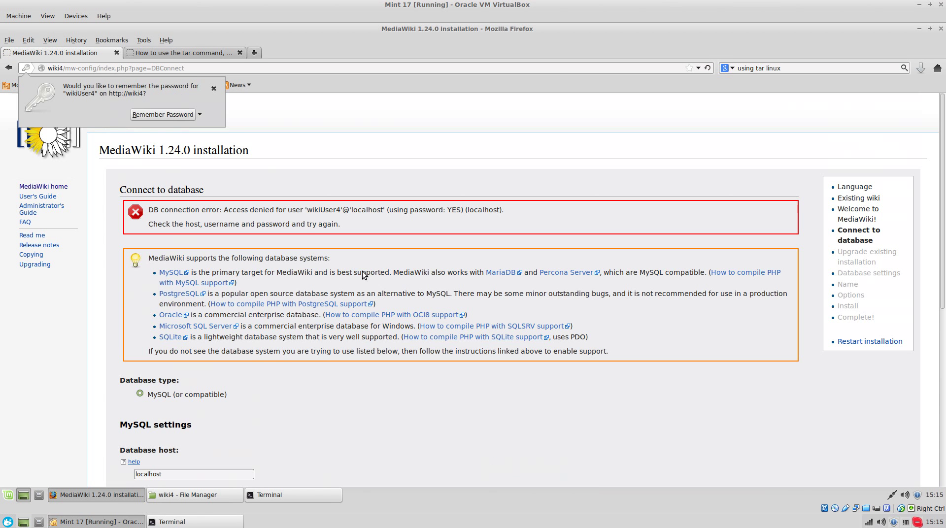
pyautogui.click(346, 212)
pyautogui.tripleClick(345, 211)
pyautogui.click(345, 212)
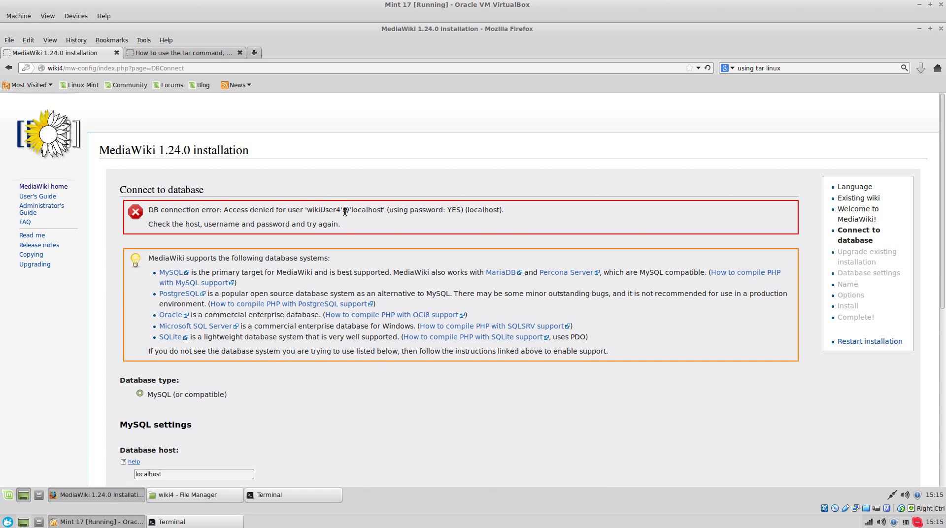
# - Create the MySQL user wikiUser4 with CREATE user wikiUser4;
pyautogui.click(258, 497)
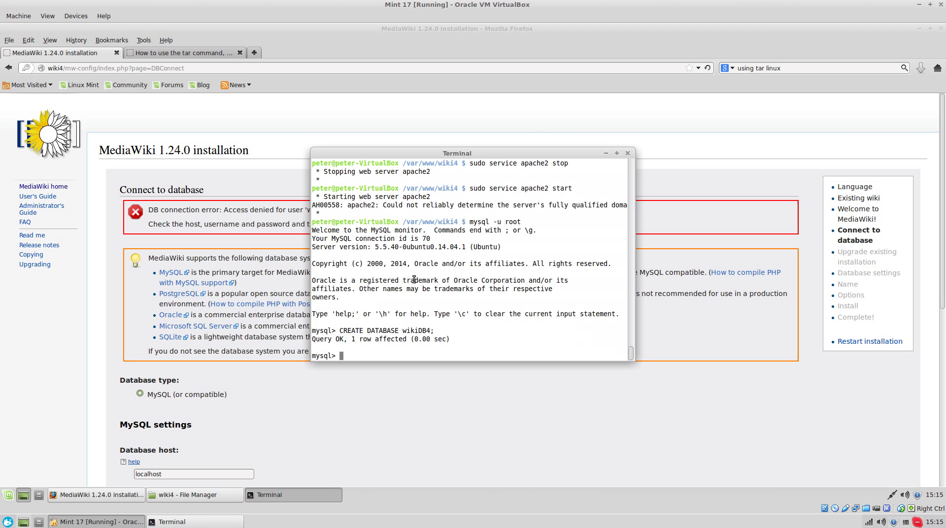
pyautogui.write('CREATE user wiki')
pyautogui.click(179, 407)
pyautogui.scroll(-10, 231, 477)
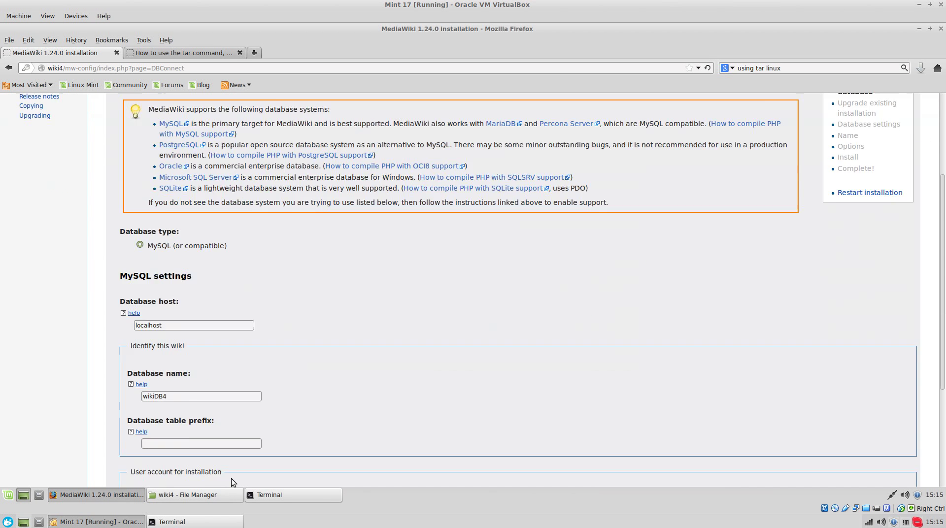
pyautogui.click(282, 495)
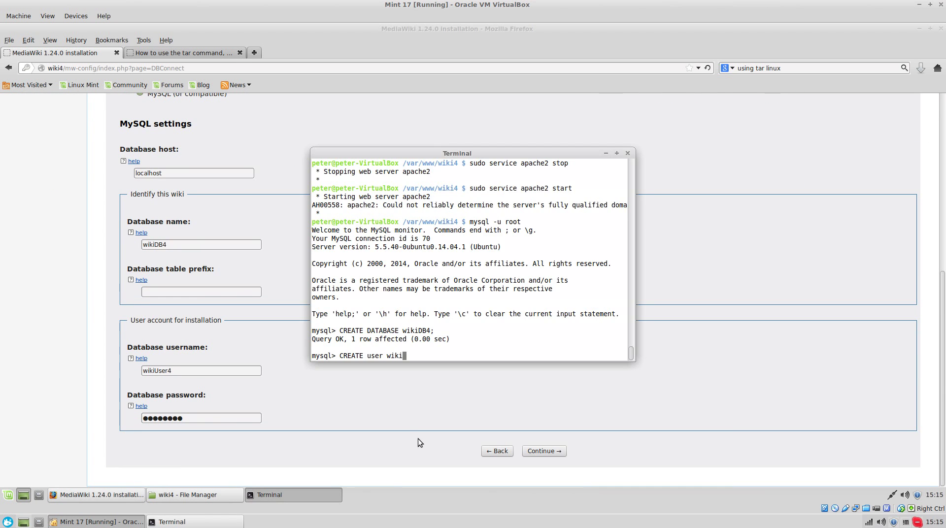
pyautogui.write('User4;')
pyautogui.press('Return')
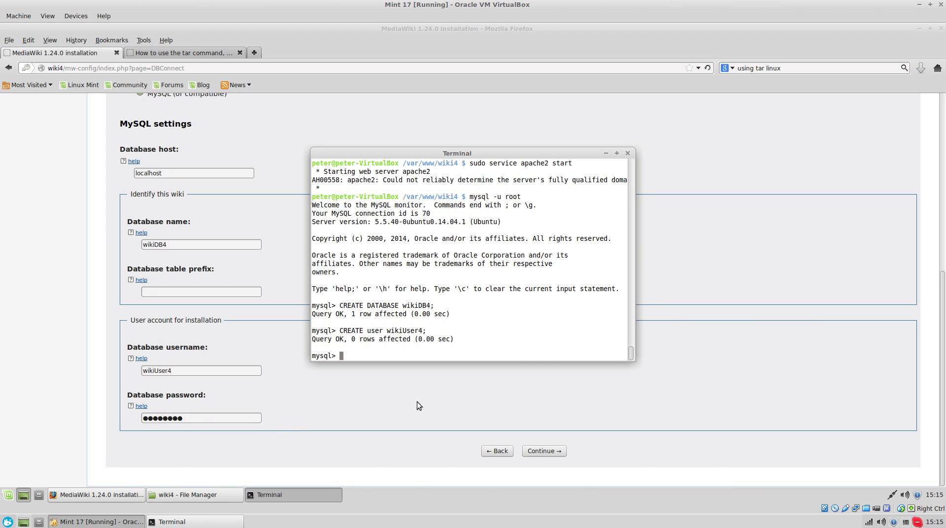
# - Retry the installer's database connection for wikiUser4, still denied
pyautogui.click(402, 448)
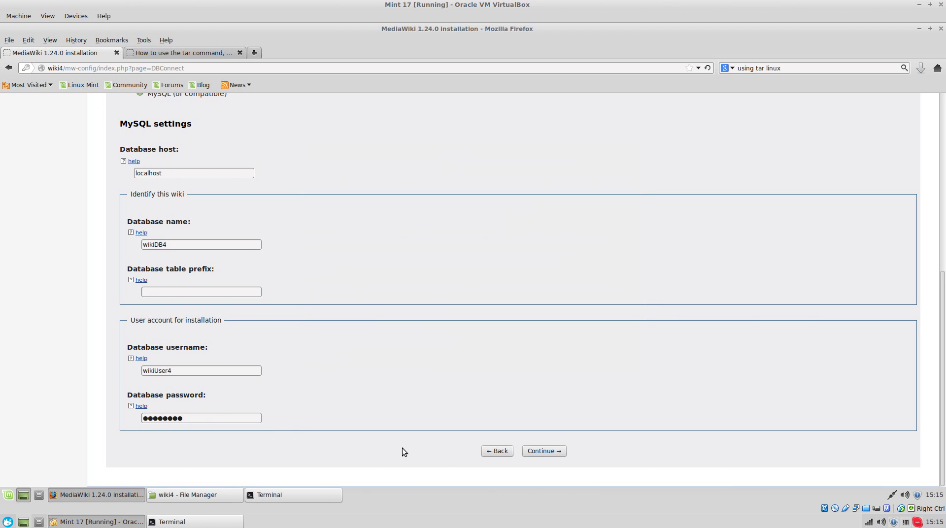
pyautogui.click(546, 451)
pyautogui.tripleClick(360, 209)
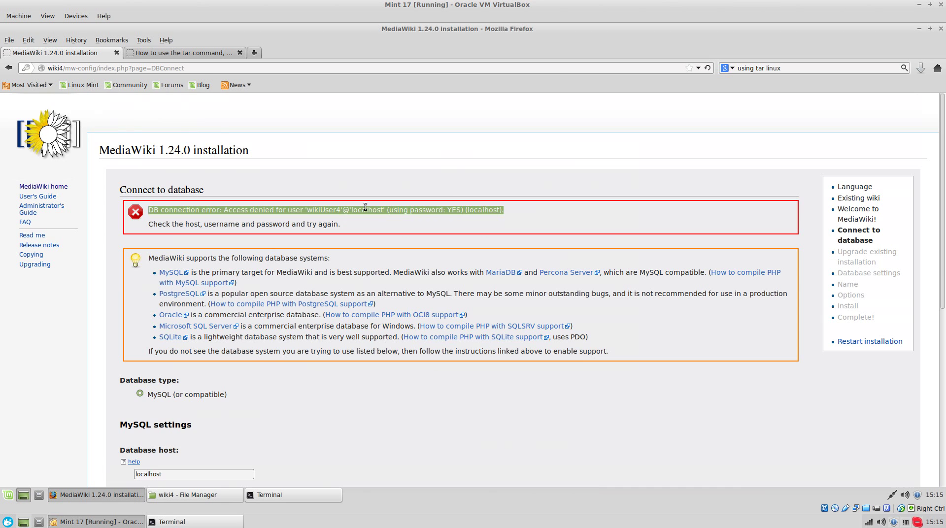
pyautogui.scroll(-6, 265, 423)
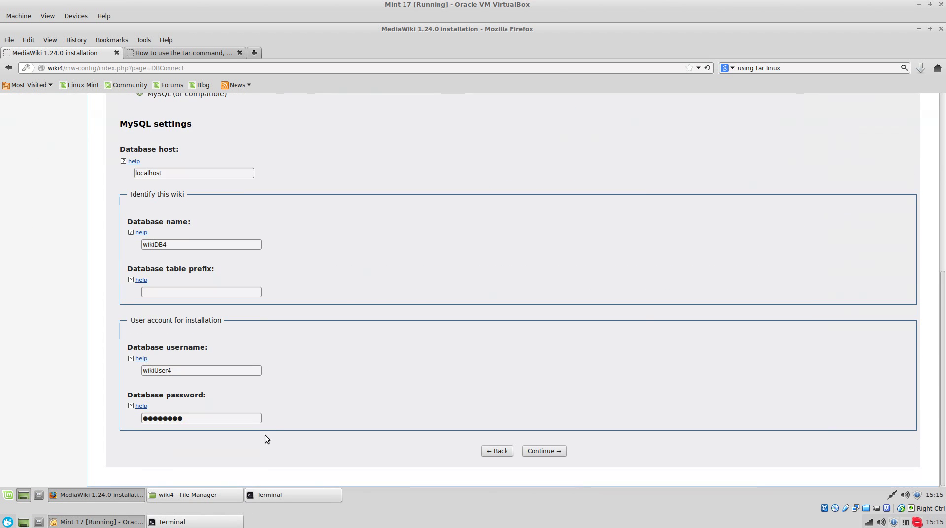
# - Run SET PASSWORD with a password for the misspelled user wikieUser4
pyautogui.click(312, 495)
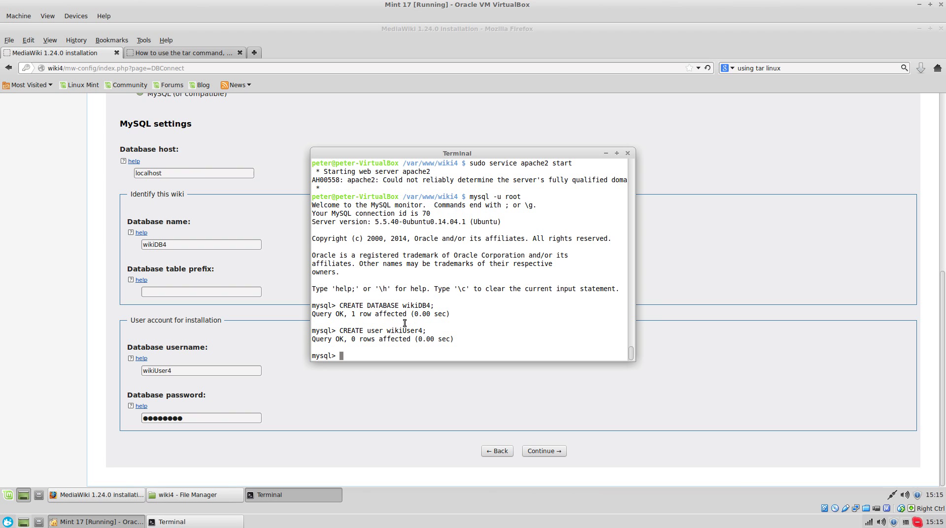
pyautogui.write('SET PASSWORD FOR wikieUs')
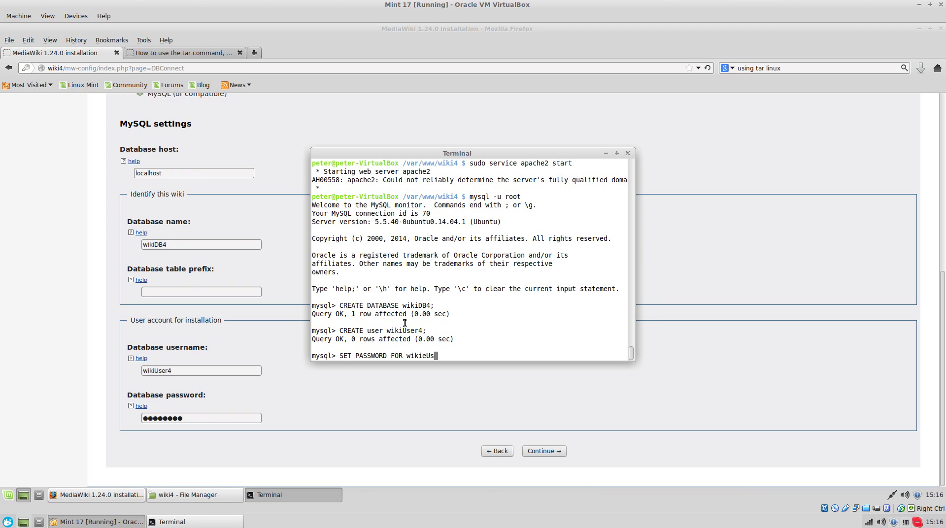
pyautogui.write('er4 = passwor')
pyautogui.write('d(')
pyautogui.write("''")
pyautogui.write(")';")
pyautogui.press('BackSpace')
pyautogui.press('BackSpace')
pyautogui.write(';')
pyautogui.press('Left')
pyautogui.press('Left')
pyautogui.press('Left')
pyautogui.write('password')
pyautogui.press('Return')
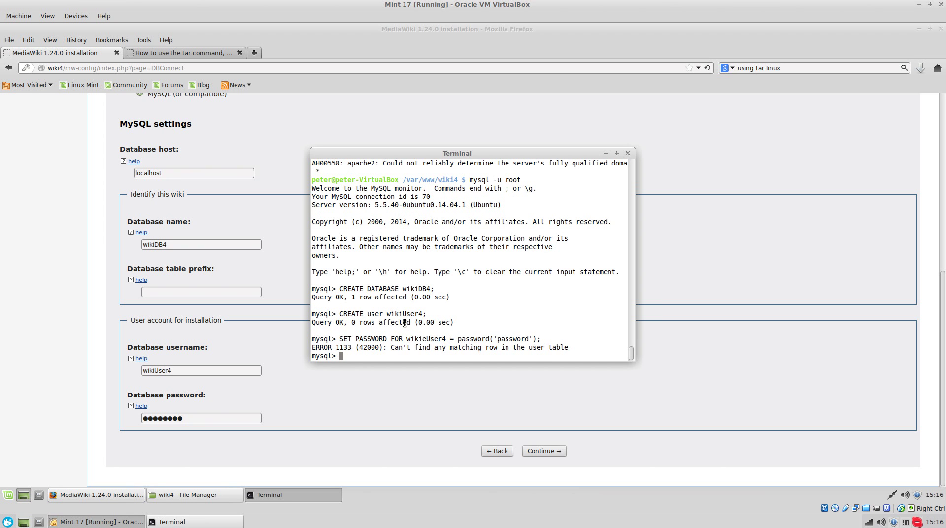
# - Recall the command, correct the user name to wikiUser4, and rerun it
pyautogui.press('Up')
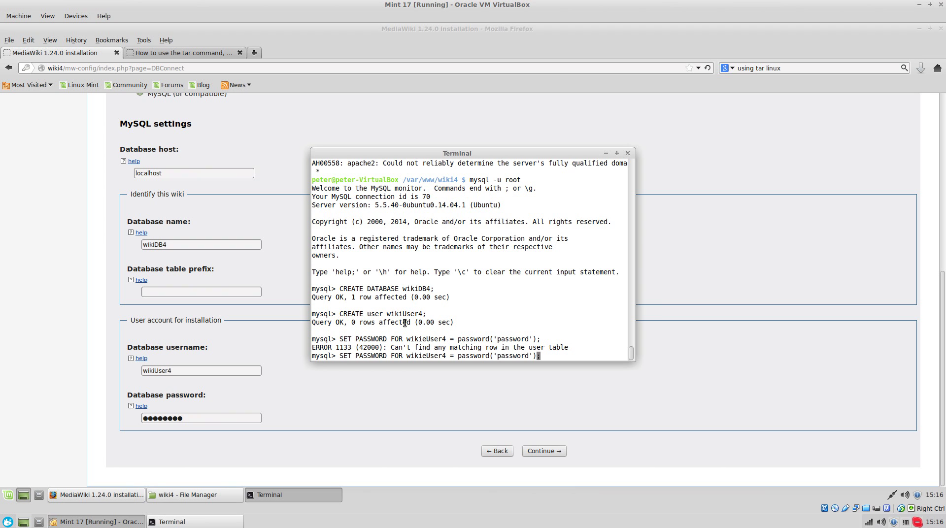
pyautogui.press('Left')
pyautogui.press('Left')
pyautogui.press('Left')
pyautogui.press('Left')
pyautogui.press('Left')
pyautogui.press('Left')
pyautogui.press('Left')
pyautogui.press('Left')
pyautogui.press('Left')
pyautogui.press('Left')
pyautogui.press('Left')
pyautogui.press('Left')
pyautogui.press('Left')
pyautogui.press('Left')
pyautogui.press('Left')
pyautogui.press('Left')
pyautogui.press('Left')
pyautogui.press('Left')
pyautogui.press('Left')
pyautogui.press('Left')
pyautogui.press('Left')
pyautogui.press('Left')
pyautogui.press('Left')
pyautogui.press('Left')
pyautogui.press('Left')
pyautogui.press('Left')
pyautogui.press('Left')
pyautogui.press('BackSpace')
pyautogui.press('Return')
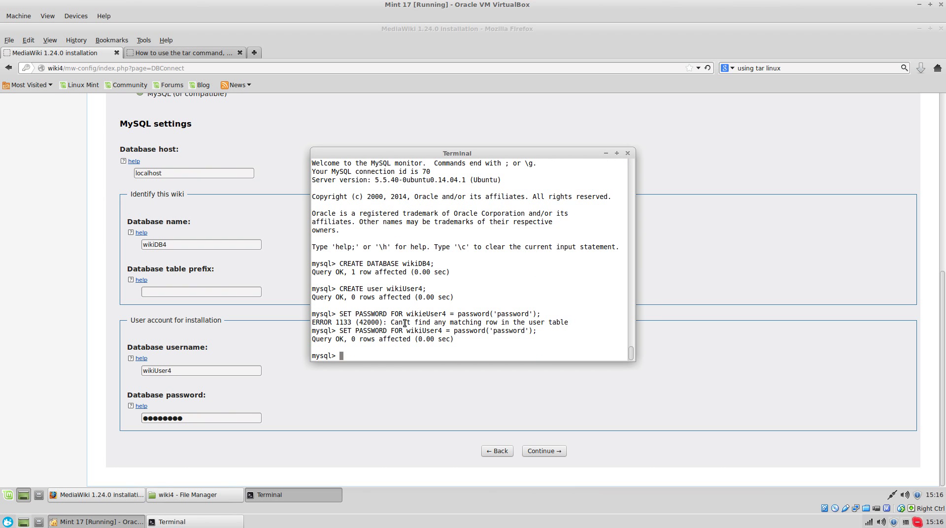
pyautogui.click(382, 374)
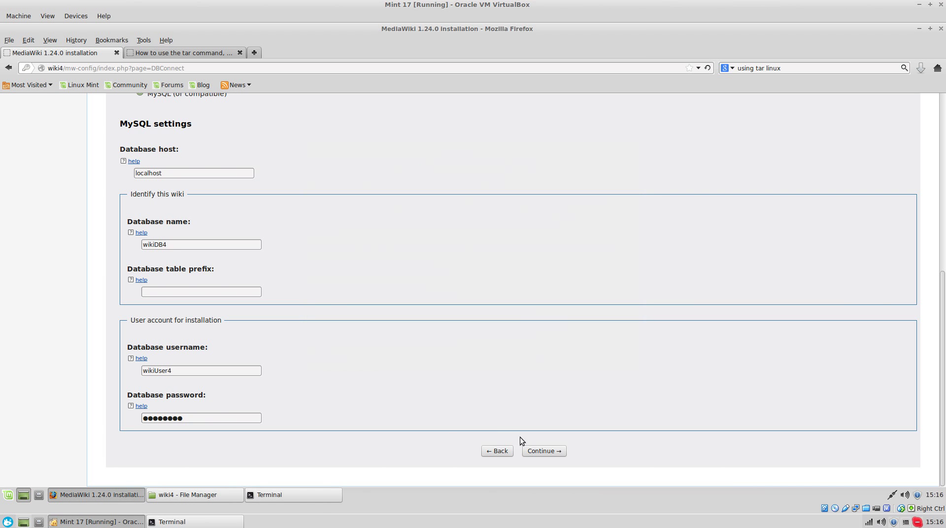
# - Get the database connection accepted, keep default database settings, and name the wiki 'wiki4'
pyautogui.click(548, 452)
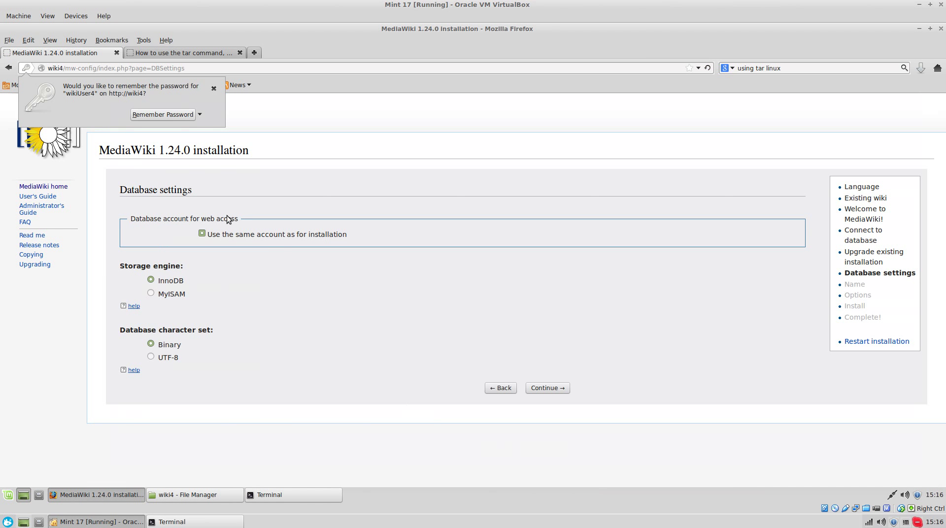
pyautogui.click(214, 89)
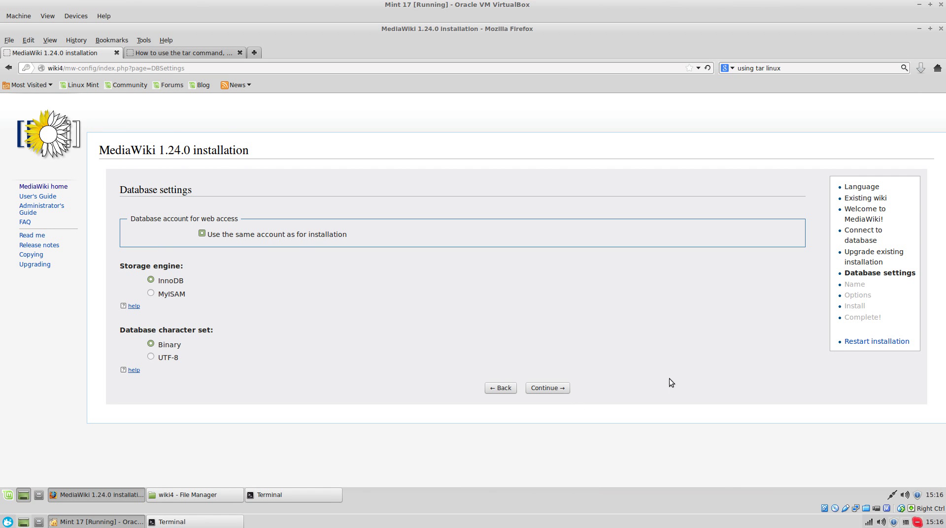
pyautogui.click(545, 388)
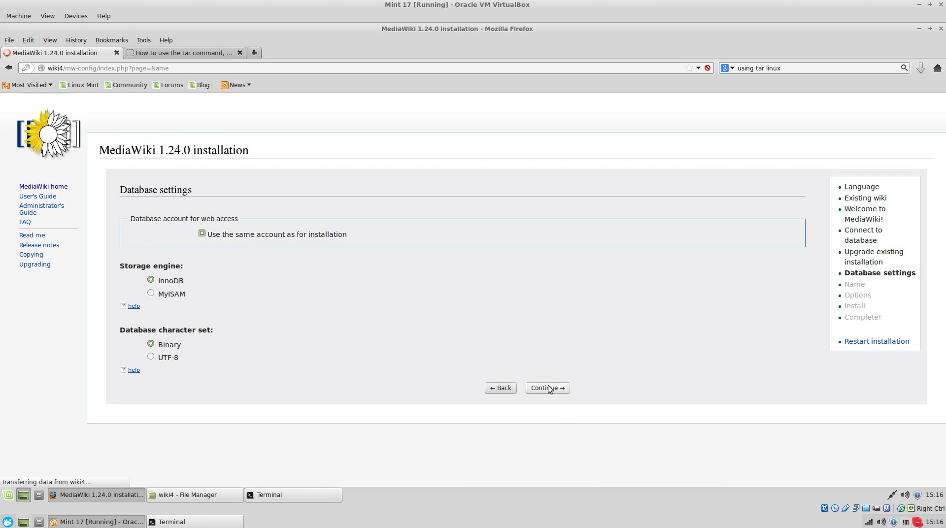
pyautogui.click(215, 238)
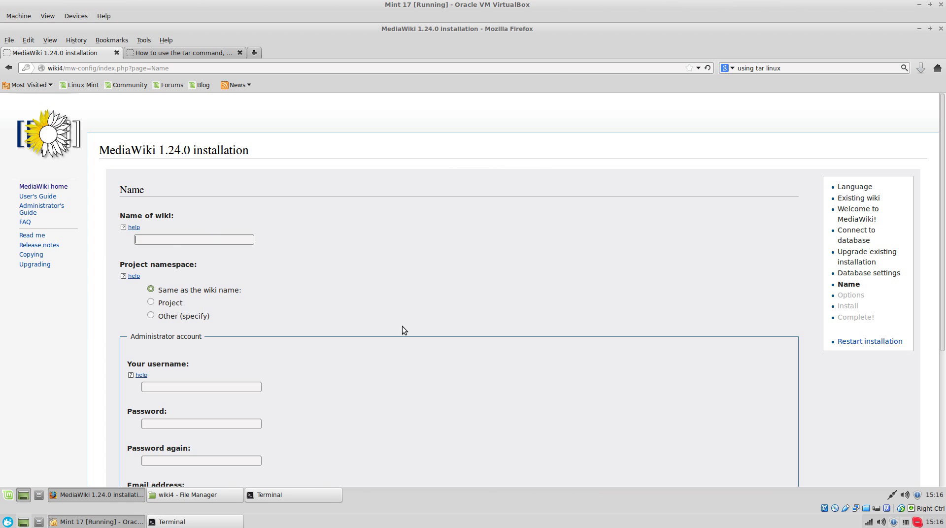
pyautogui.write('wiki')
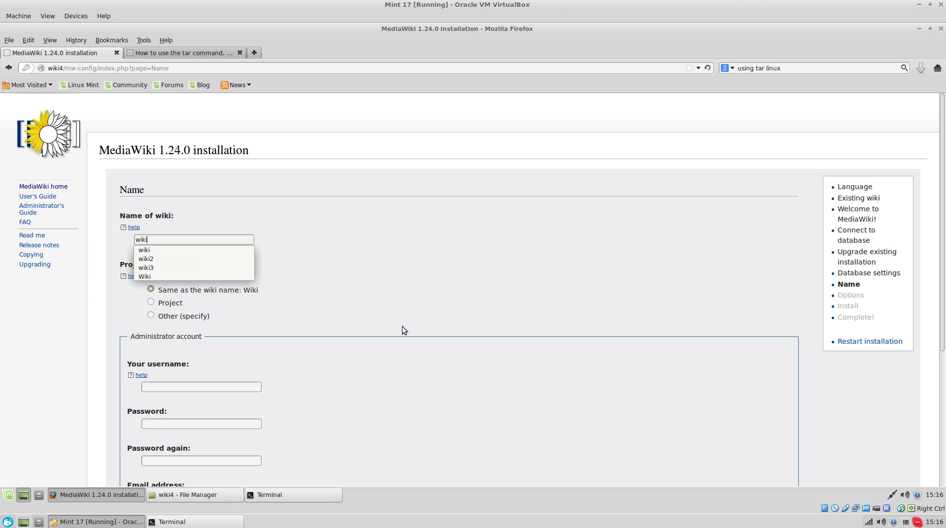
pyautogui.write('4')
pyautogui.scroll(-6, 212, 330)
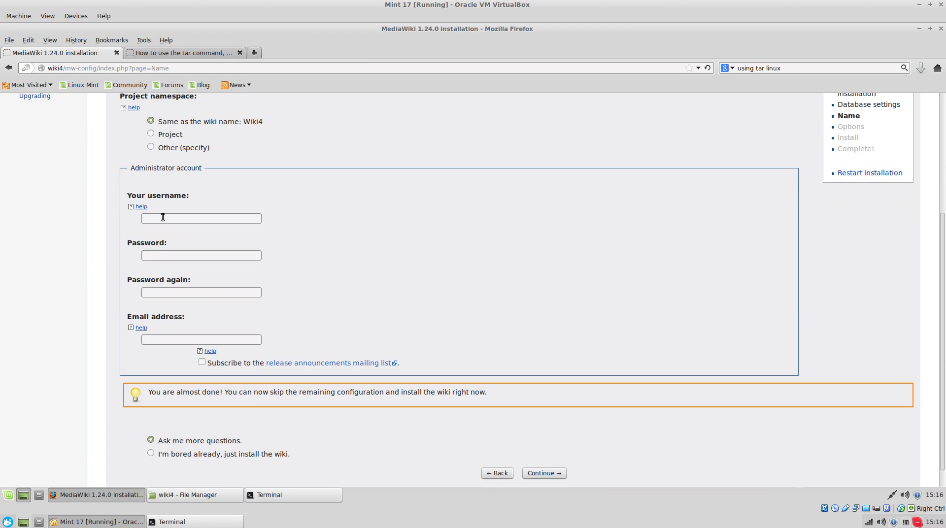
# - Enter the administrator username, password twice and e-mail, choose 'I'm bored already', and continue
pyautogui.click(162, 217)
pyautogui.write('peter')
pyautogui.press('Tab')
pyautogui.write('********')
pyautogui.press('Tab')
pyautogui.write('********')
pyautogui.press('Tab')
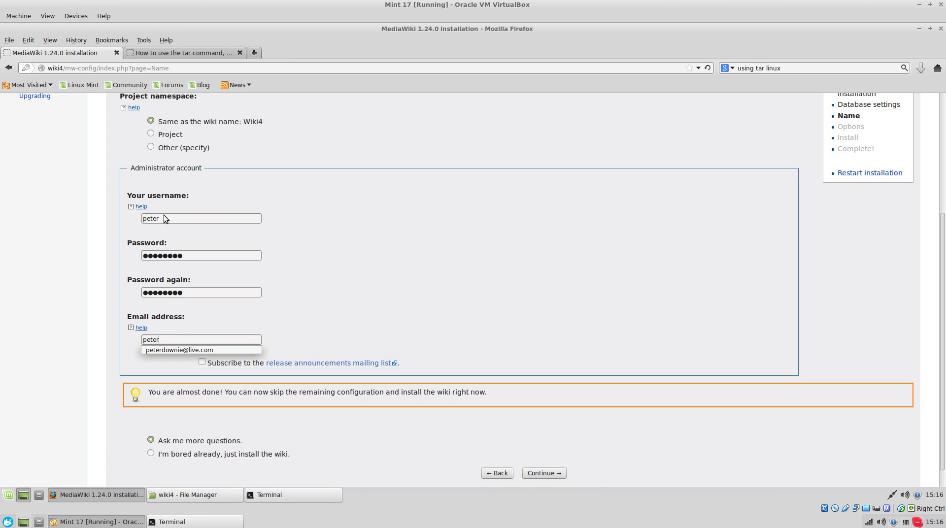
pyautogui.press('Escape')
pyautogui.scroll(-1, 344, 322)
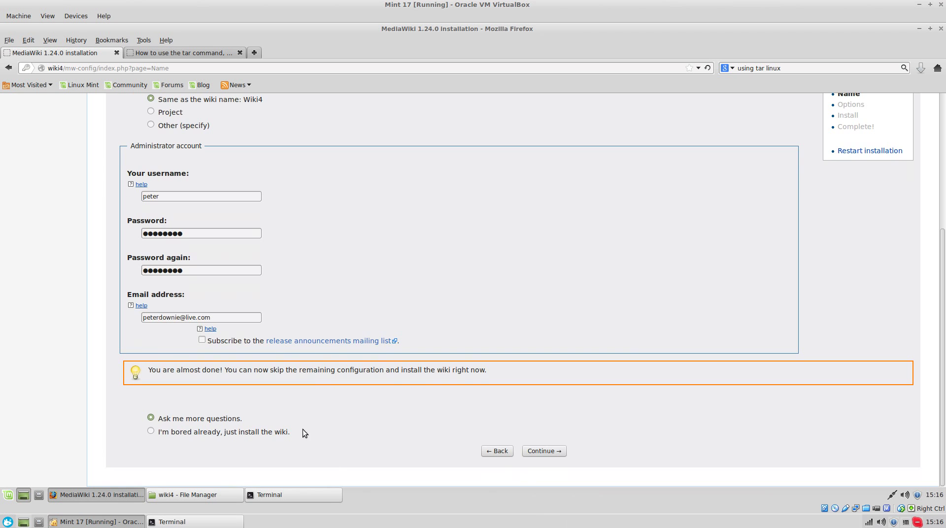
pyautogui.click(200, 427)
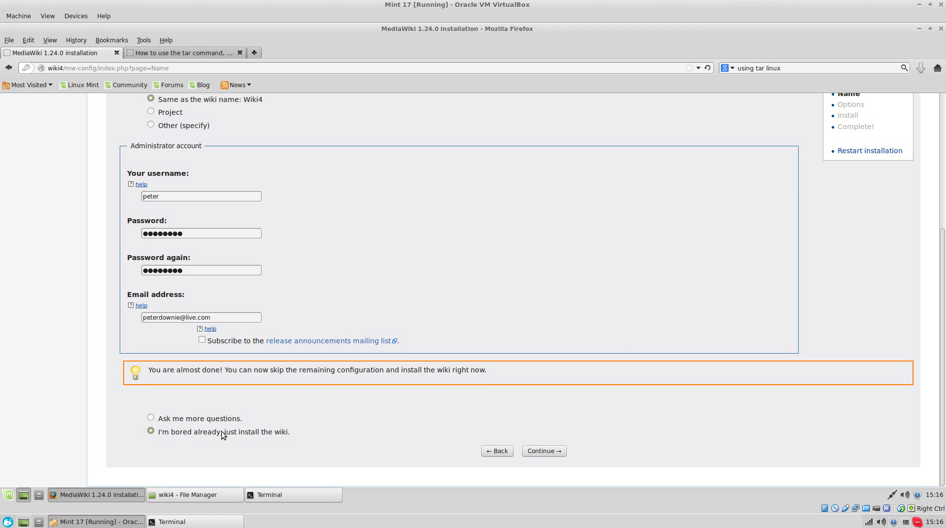
pyautogui.click(544, 452)
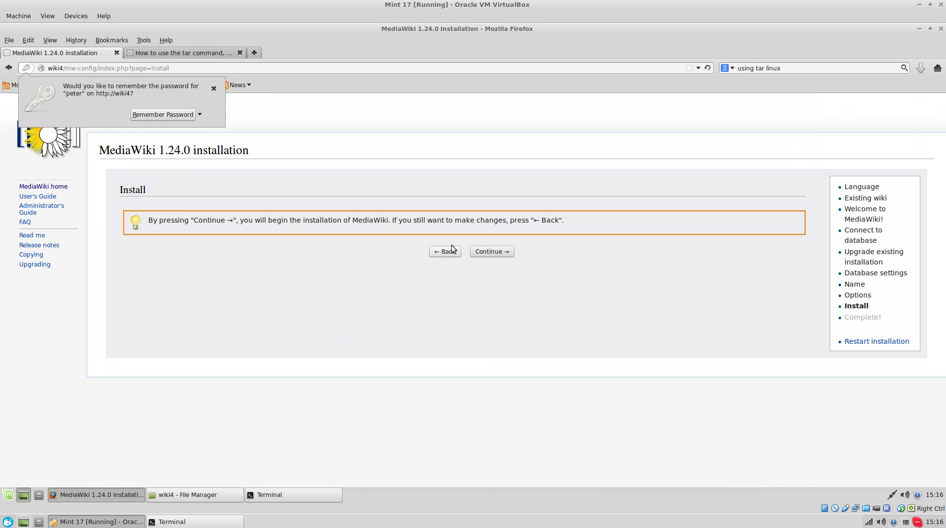
# - Run the installation, which fails with Error 1044 on the database query
pyautogui.click(501, 252)
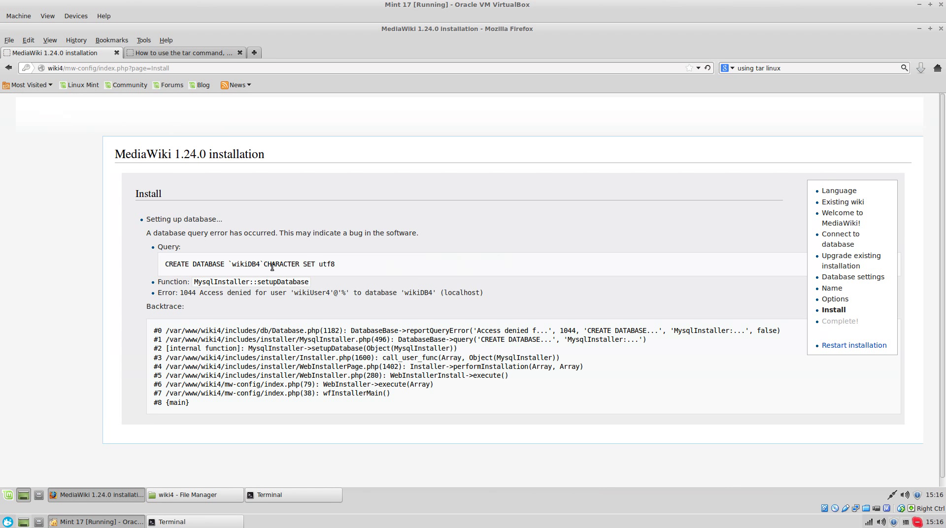
pyautogui.tripleClick(273, 264)
pyautogui.scroll(-1, 345, 448)
pyautogui.click(224, 276)
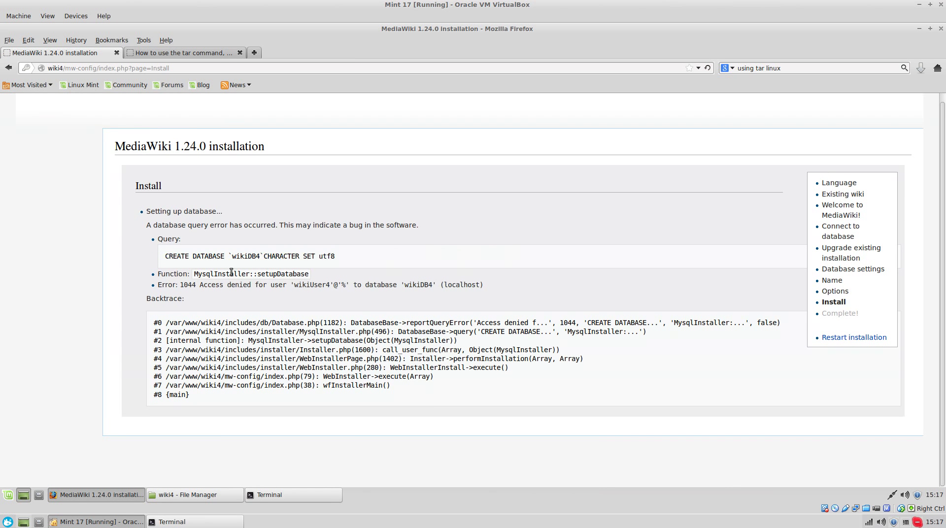
pyautogui.tripleClick(247, 257)
# - Place the MySQL terminal to the right of the installer's error page
pyautogui.click(275, 494)
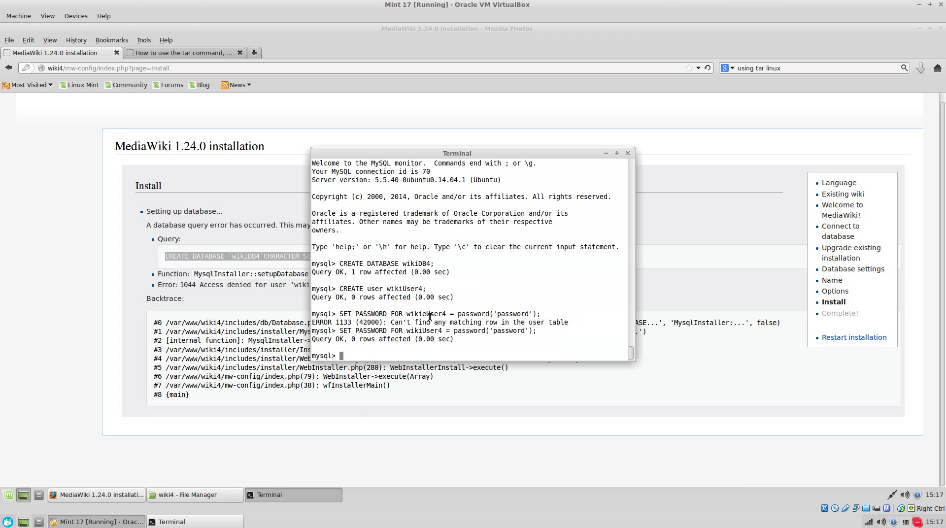
pyautogui.moveTo(452, 157); pyautogui.dragTo(614, 175)
pyautogui.click(390, 281)
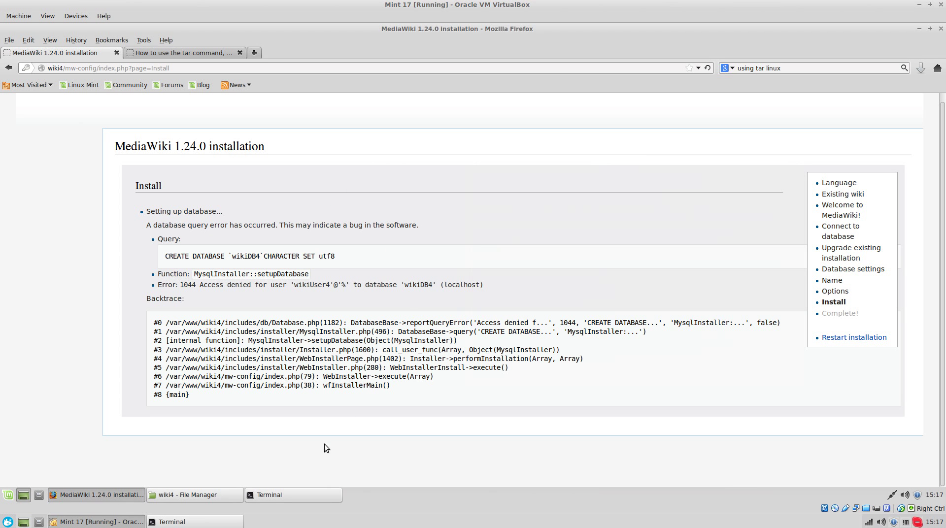
pyautogui.click(276, 494)
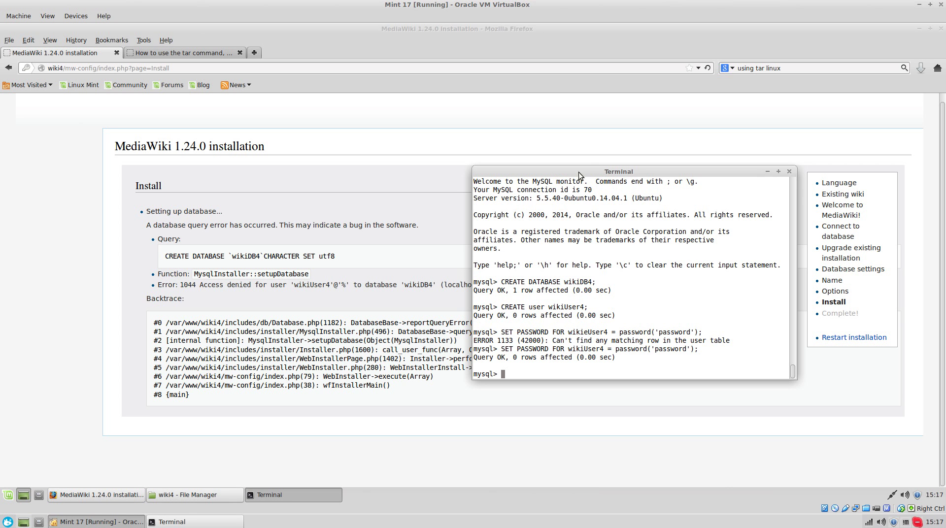
# - Run GRANT USAGE ON wikiDB4 TO wikiUser4; in MySQL
pyautogui.moveTo(586, 170); pyautogui.dragTo(629, 189)
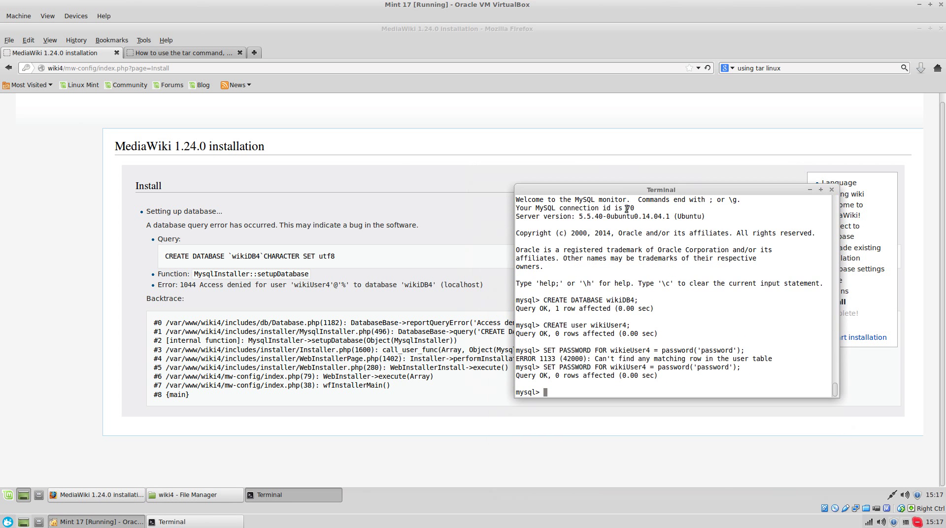
pyautogui.write('GRANT USAGE on wkikiDB')
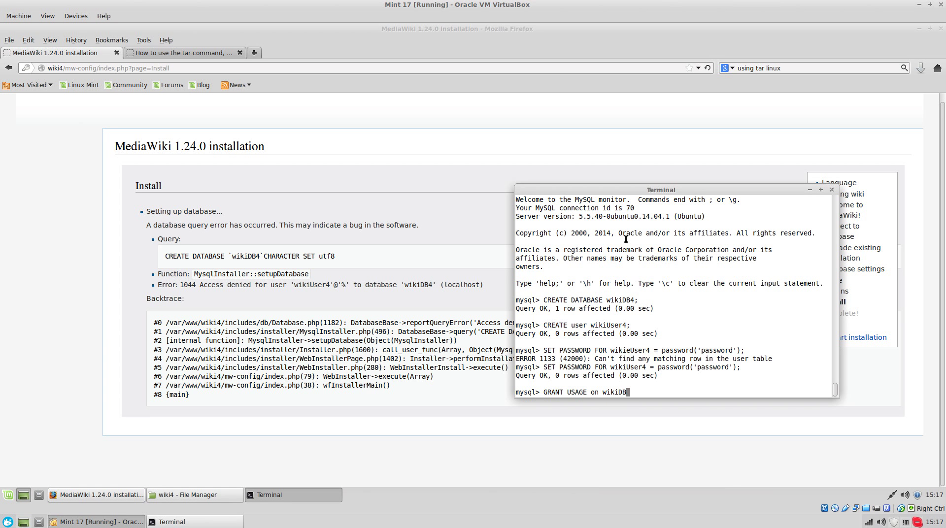
pyautogui.write('4 tot')
pyautogui.press('BackSpace')
pyautogui.press('BackSpace')
pyautogui.press('BackSpace')
pyautogui.press('BackSpace')
pyautogui.write('TO wikiUser4;')
pyautogui.press('Return')
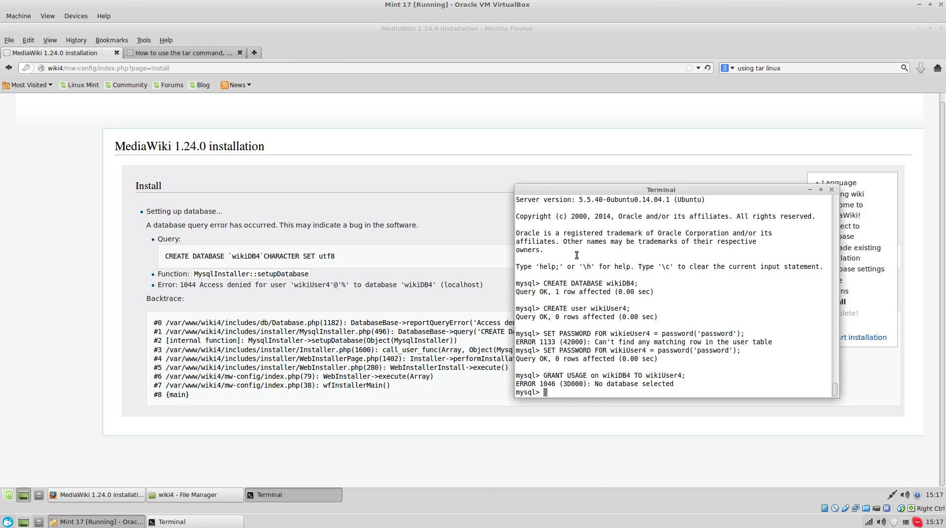
# - Rerun the grant with wikiDB4.* to cover all tables
pyautogui.press('Up')
pyautogui.press('Left')
pyautogui.press('Left')
pyautogui.press('Left')
pyautogui.press('Left')
pyautogui.press('Left')
pyautogui.press('Left')
pyautogui.press('Left')
pyautogui.press('Left')
pyautogui.press('Left')
pyautogui.press('Left')
pyautogui.press('Left')
pyautogui.press('Left')
pyautogui.press('Left')
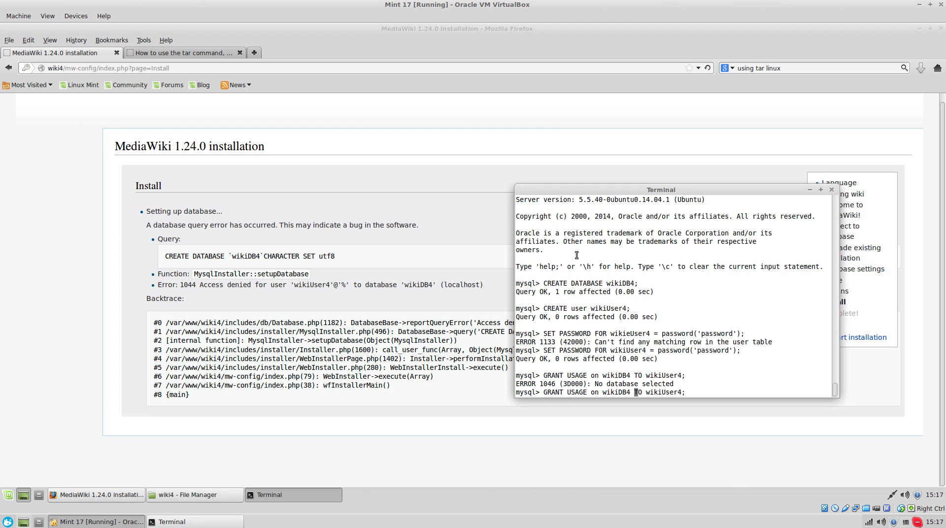
pyautogui.press('Left')
pyautogui.write('.*')
pyautogui.press('Return')
# - Reload the installer page and resend the form to retry installation
pyautogui.click(339, 331)
pyautogui.moveTo(339, 332); pyautogui.dragTo(154, 322)
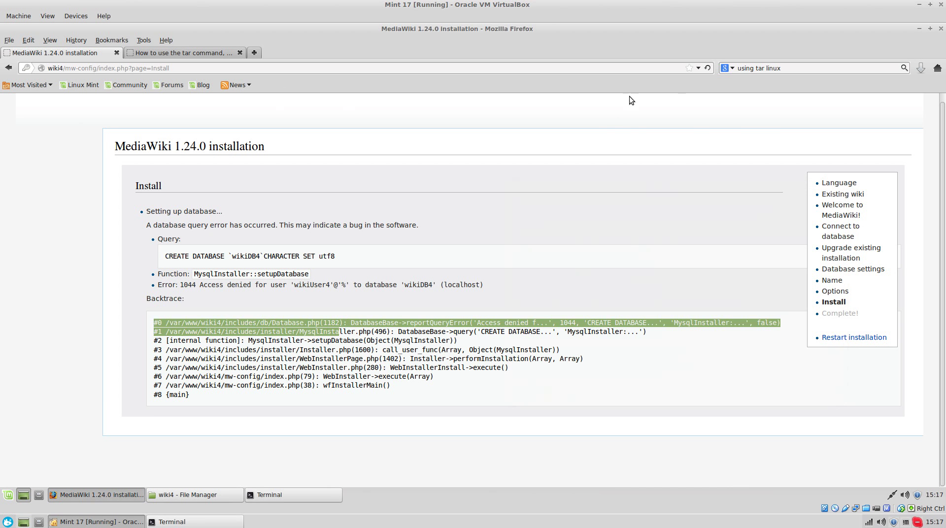
pyautogui.click(712, 68)
pyautogui.click(606, 272)
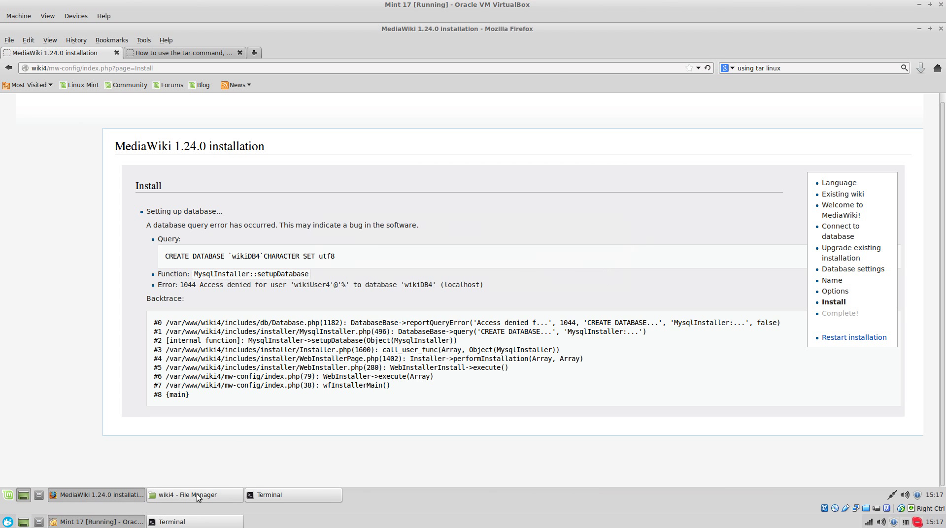
# - Grant wikiUser4 CREATE on wikiDB4.* by editing the recalled GRANT command
pyautogui.click(273, 495)
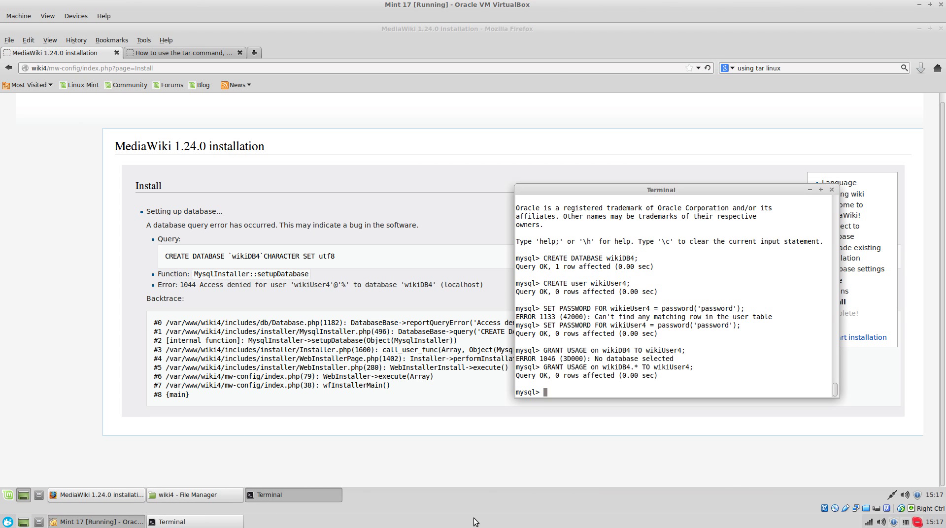
pyautogui.press('Up')
pyautogui.press('Left')
pyautogui.press('Left')
pyautogui.press('Left')
pyautogui.press('Left')
pyautogui.press('Left')
pyautogui.press('Left')
pyautogui.press('Left')
pyautogui.press('Left')
pyautogui.press('Left')
pyautogui.press('Left')
pyautogui.press('Left')
pyautogui.press('Left')
pyautogui.press('Left')
pyautogui.press('Left')
pyautogui.press('Left')
pyautogui.press('Left')
pyautogui.press('Left')
pyautogui.press('Left')
pyautogui.press('Left')
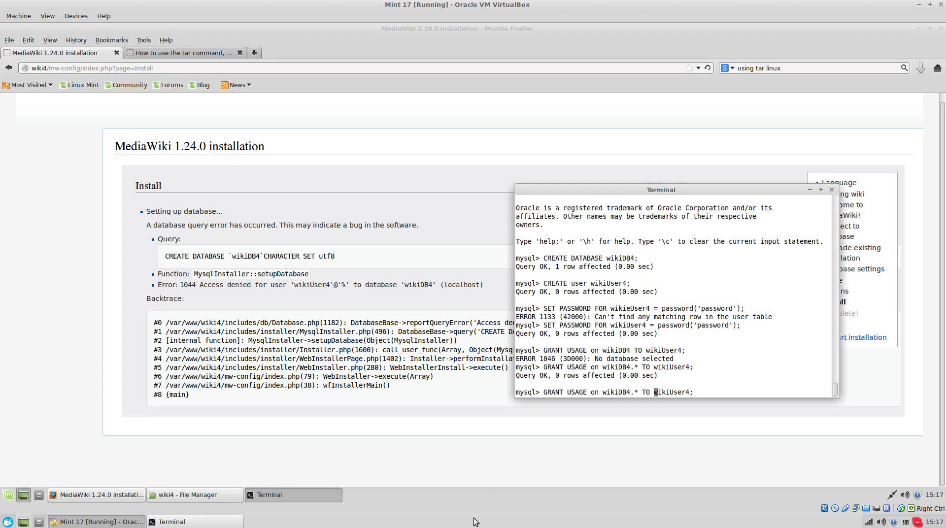
pyautogui.press('Left')
pyautogui.press('Left')
pyautogui.press('Left')
pyautogui.press('Left')
pyautogui.press('Left')
pyautogui.press('Left')
pyautogui.press('Left')
pyautogui.press('Left')
pyautogui.press('BackSpace')
pyautogui.press('BackSpace')
pyautogui.press('BackSpace')
pyautogui.press('BackSpace')
pyautogui.press('BackSpace')
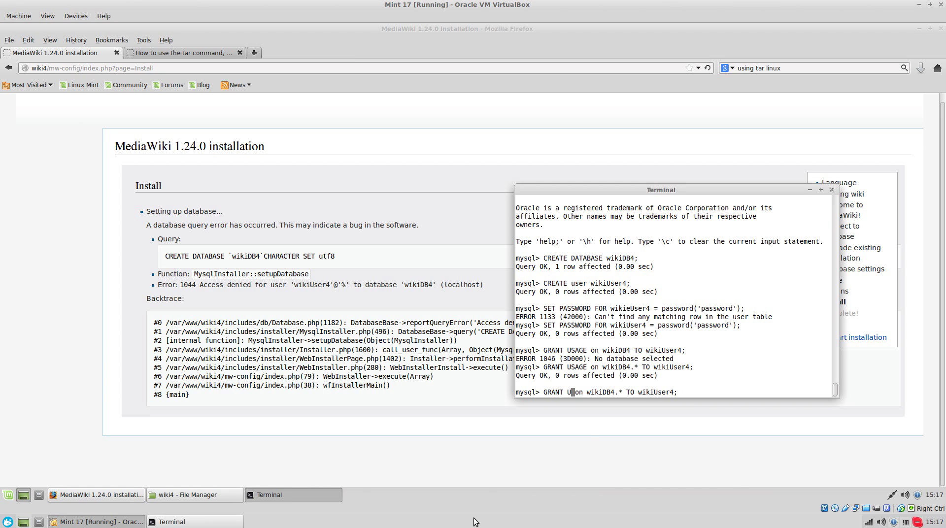
pyautogui.write('CREAE')
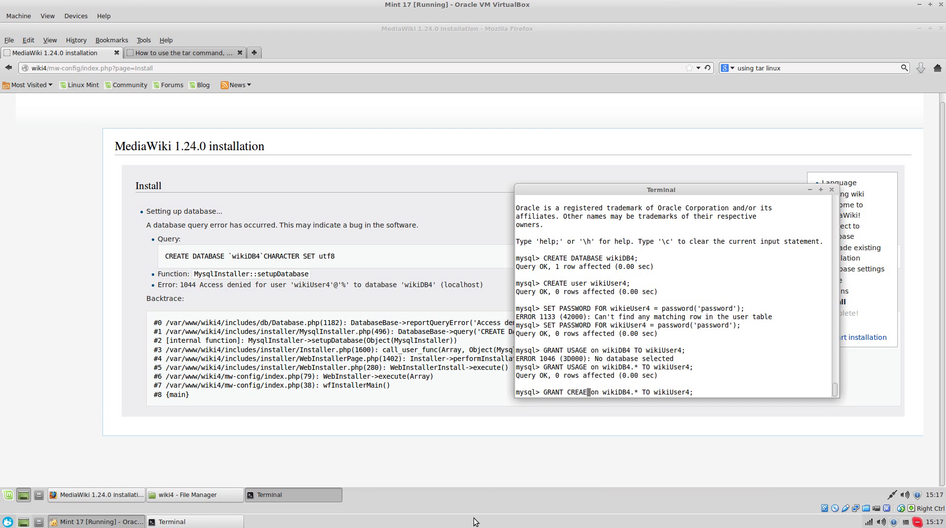
pyautogui.write('E')
pyautogui.press('Return')
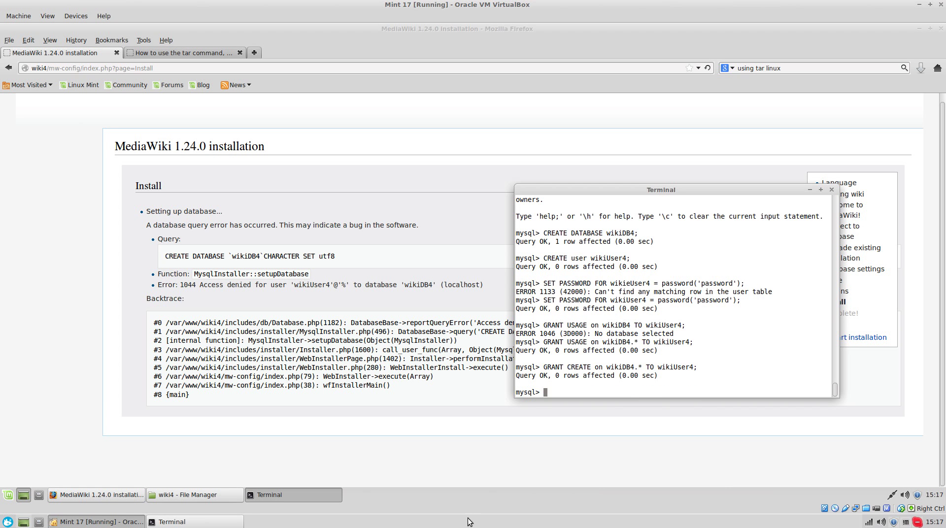
pyautogui.click(69, 494)
# - Resend the installer form and read the failing CREATE UNIQUE INDEX error
pyautogui.click(707, 68)
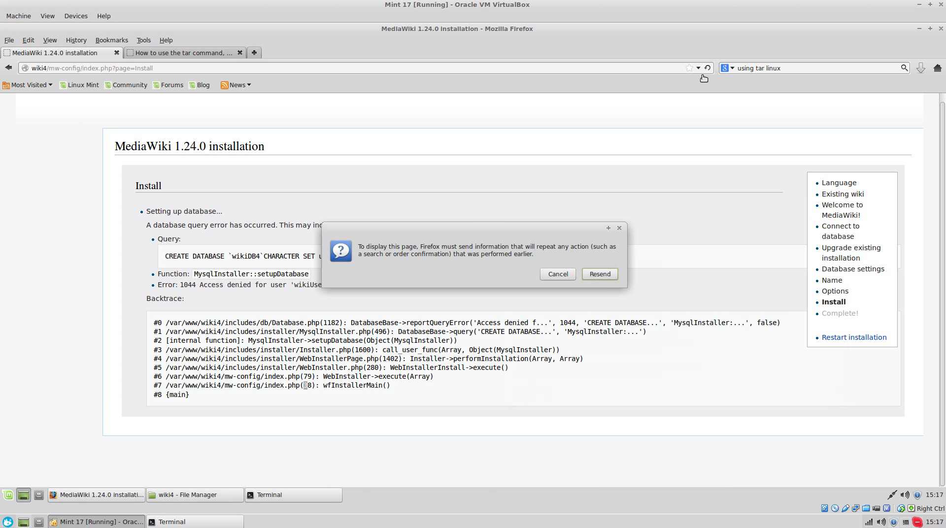
pyautogui.click(602, 276)
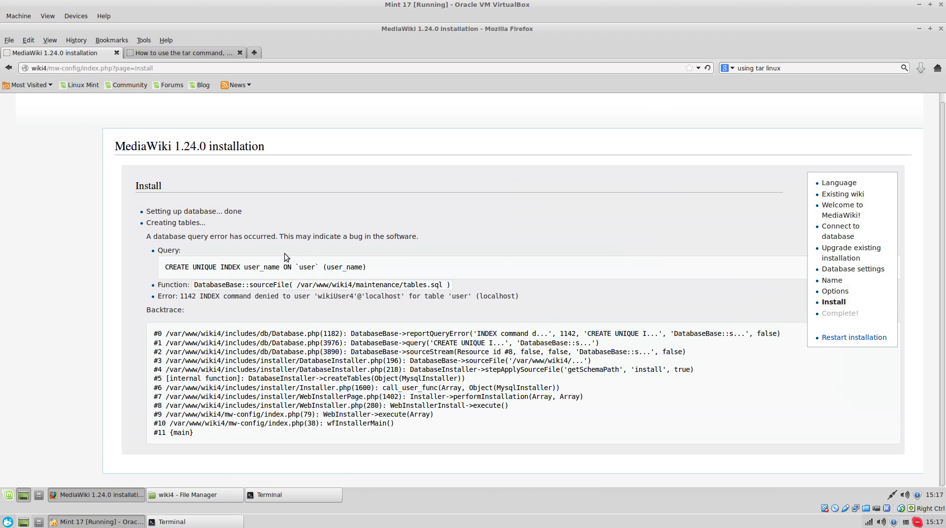
pyautogui.tripleClick(270, 270)
pyautogui.click(415, 274)
pyautogui.doubleClick(218, 290)
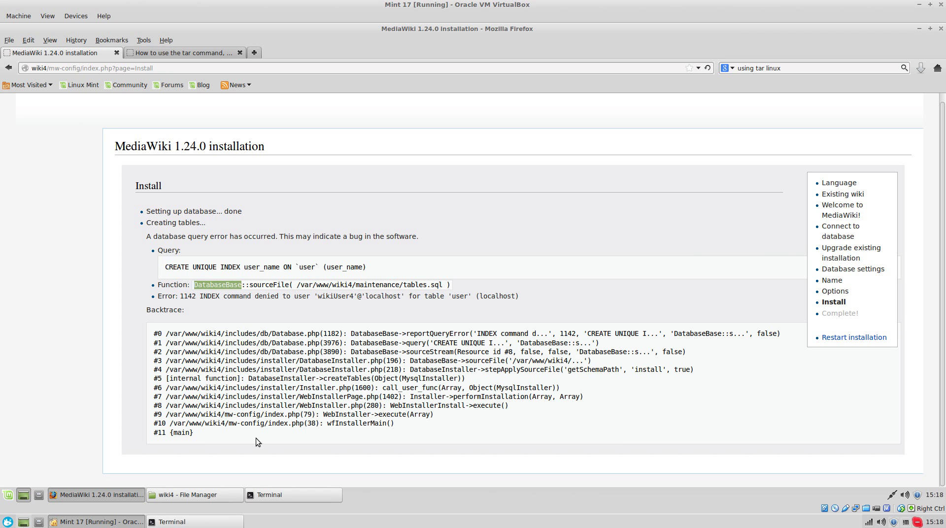
pyautogui.click(172, 262)
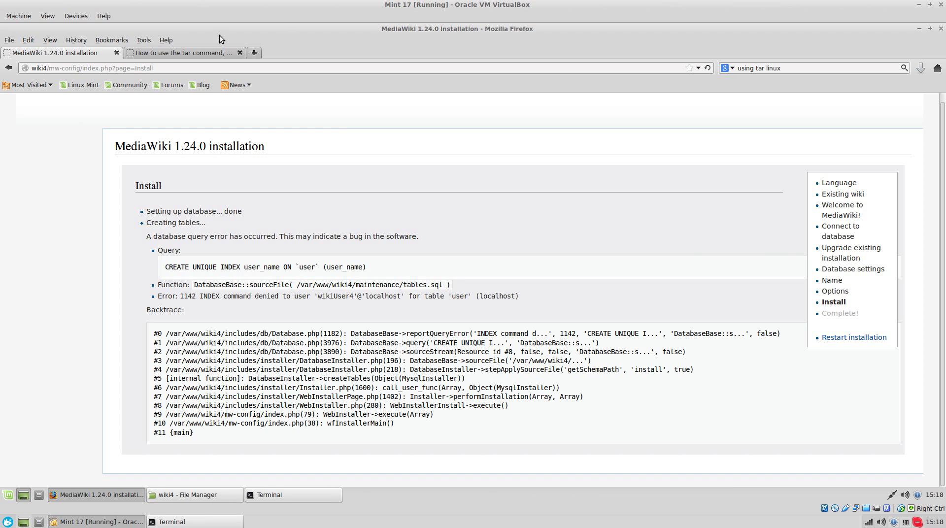
# - Grant wikiUser4 INDEX on wikiDB4.*, then reload the installer to retry
pyautogui.click(301, 493)
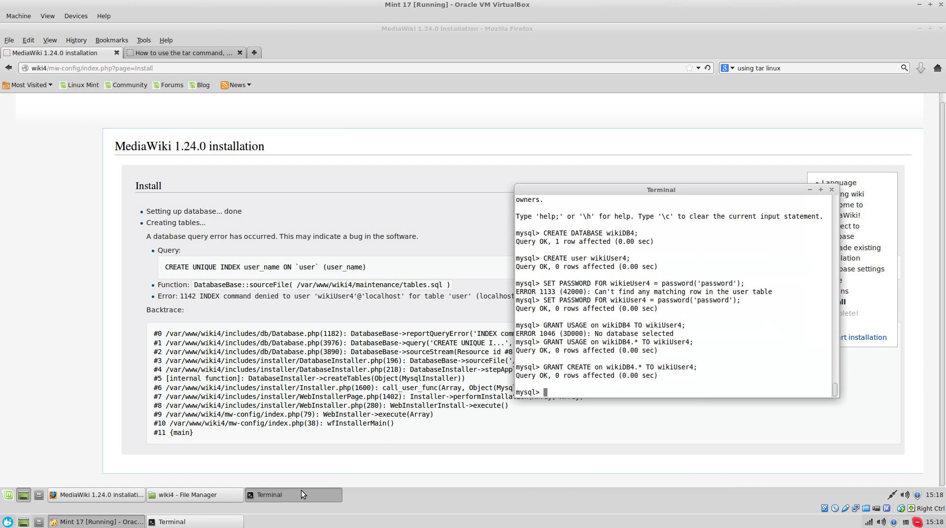
pyautogui.press('Up')
pyautogui.press('Left')
pyautogui.press('Left')
pyautogui.press('Left')
pyautogui.press('Left')
pyautogui.press('Left')
pyautogui.press('Left')
pyautogui.press('Left')
pyautogui.press('Left')
pyautogui.press('Left')
pyautogui.press('Left')
pyautogui.press('Left')
pyautogui.press('Left')
pyautogui.press('Left')
pyautogui.press('Left')
pyautogui.press('Left')
pyautogui.press('Left')
pyautogui.press('Left')
pyautogui.press('Left')
pyautogui.press('Left')
pyautogui.press('Left')
pyautogui.press('Left')
pyautogui.press('Left')
pyautogui.press('Left')
pyautogui.press('Left')
pyautogui.press('Left')
pyautogui.press('Left')
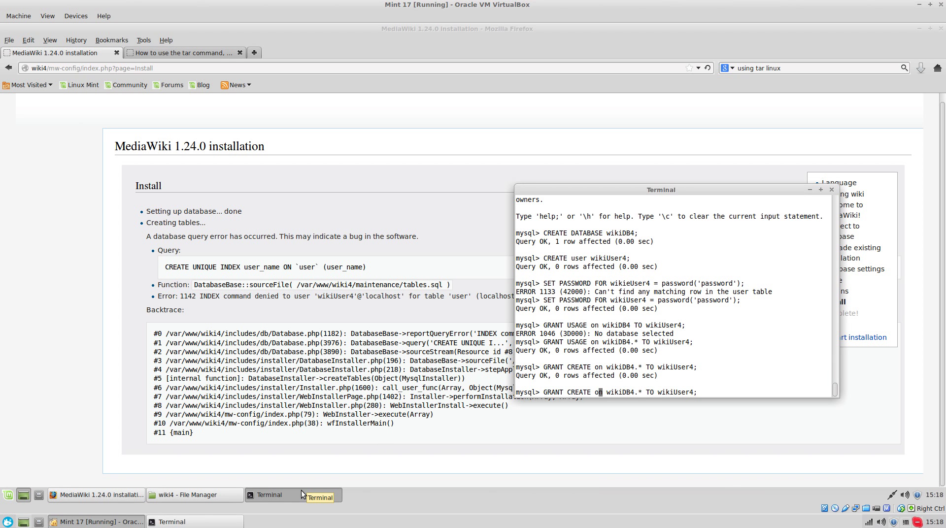
pyautogui.press('BackSpace')
pyautogui.press('BackSpace')
pyautogui.press('BackSpace')
pyautogui.press('BackSpace')
pyautogui.press('BackSpace')
pyautogui.press('BackSpace')
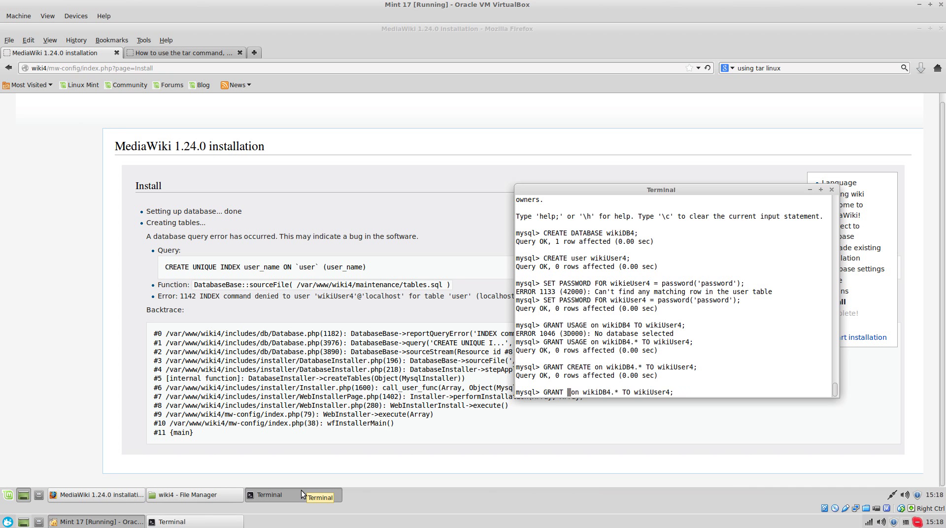
pyautogui.write('INDEX')
pyautogui.press('Return')
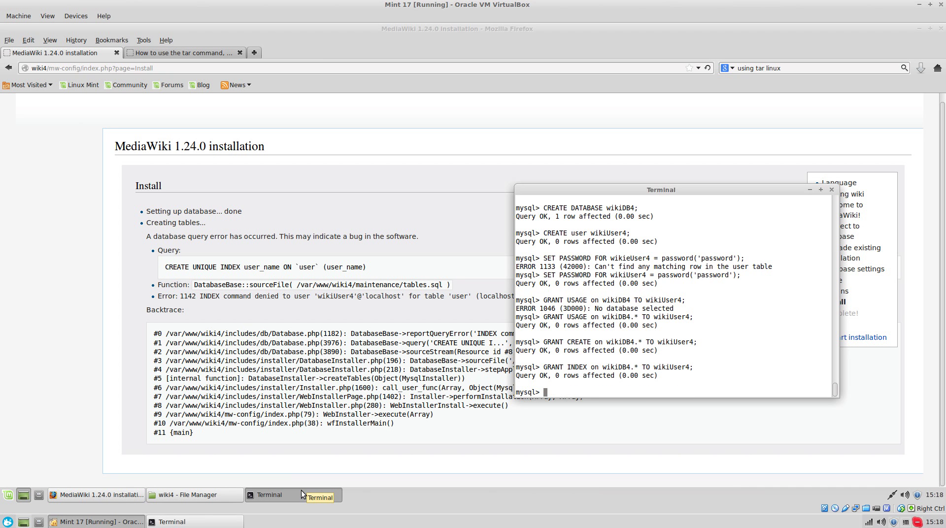
pyautogui.click(300, 489)
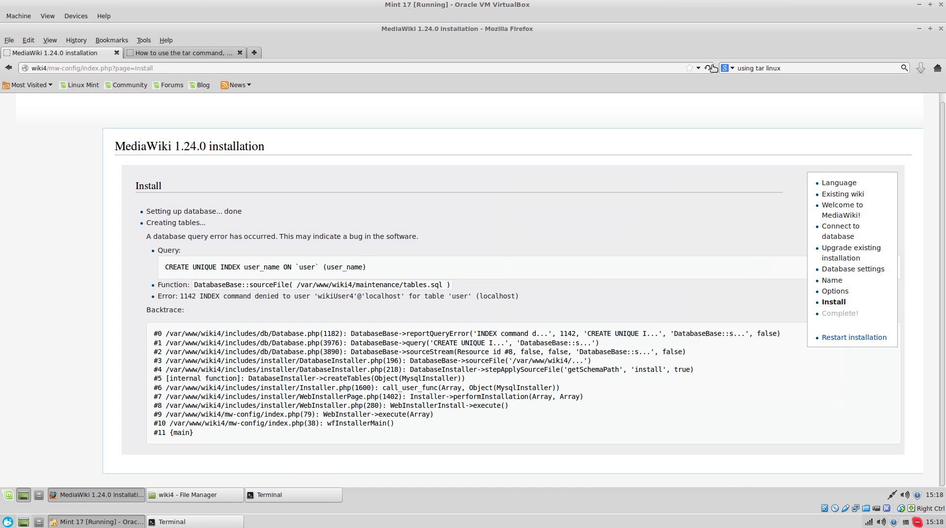
pyautogui.click(708, 68)
# - Resend the installer form, then list wikiDB4's tables with SHOW TABLES FROM wikiDB4
pyautogui.click(608, 277)
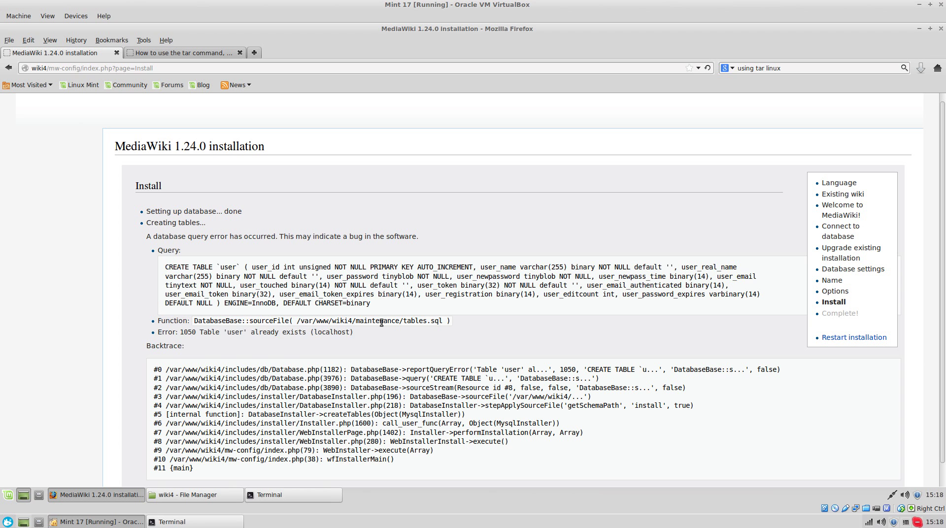
pyautogui.tripleClick(225, 331)
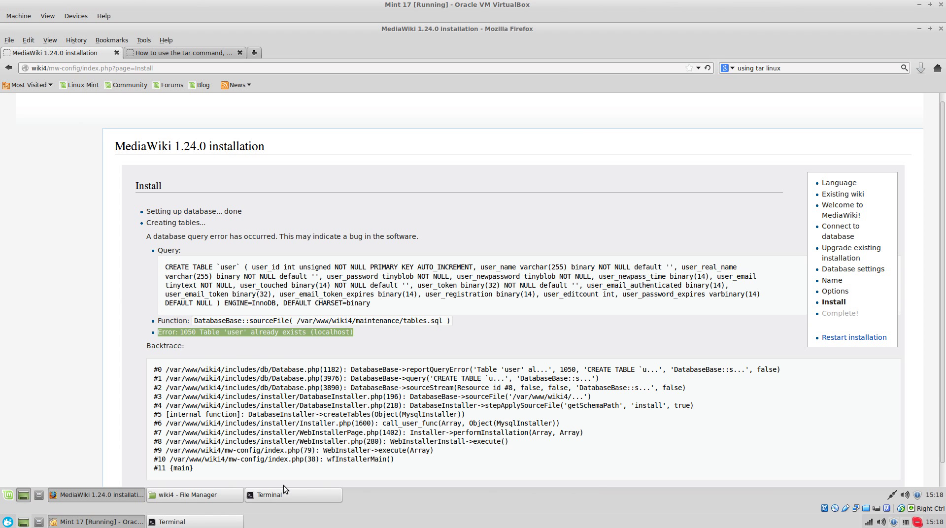
pyautogui.click(301, 369)
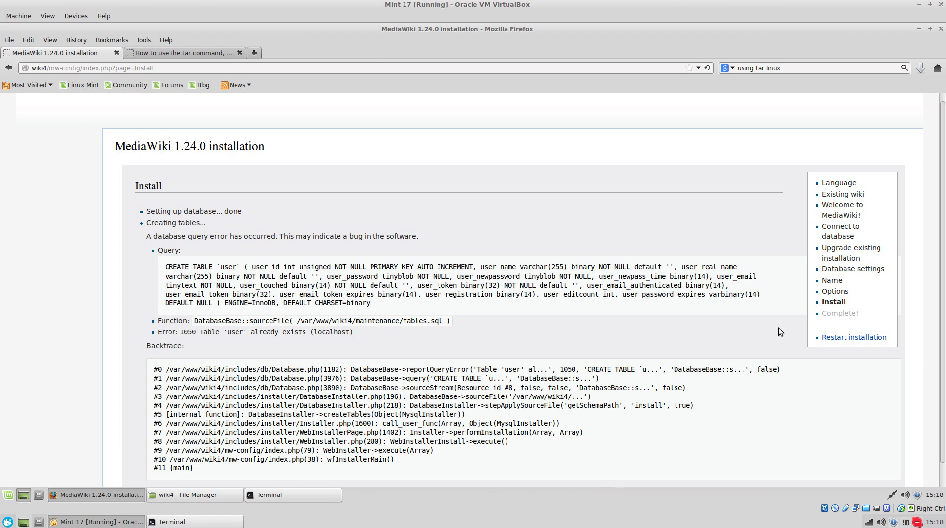
pyautogui.click(298, 488)
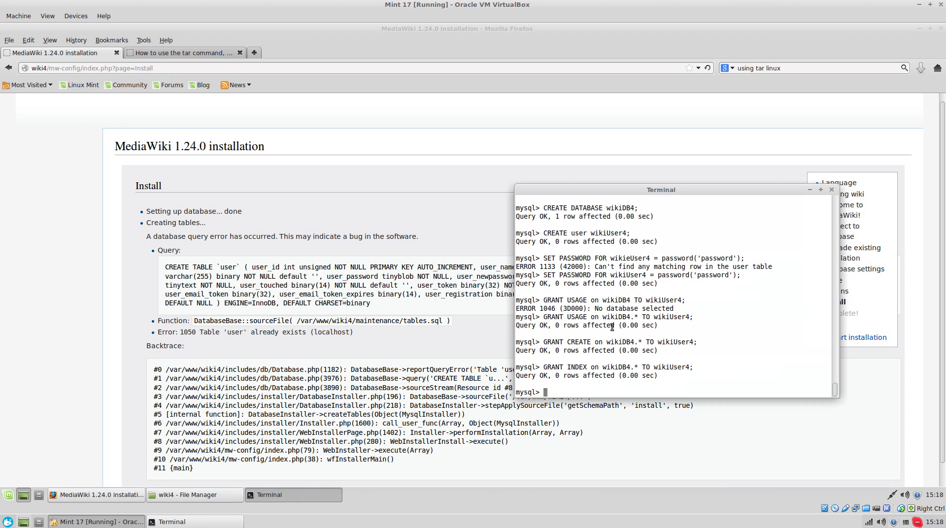
pyautogui.write('show tables;')
pyautogui.press('Return')
pyautogui.press('Up')
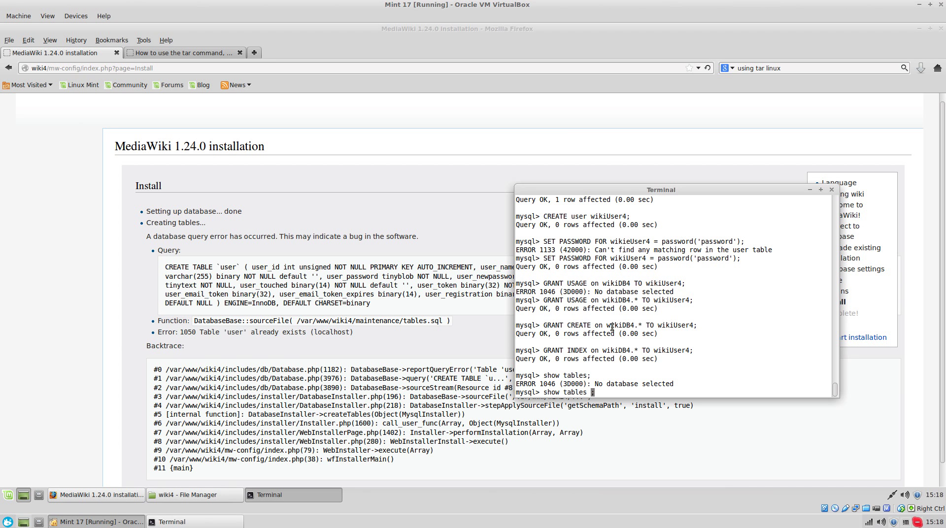
pyautogui.write('FROM wiki')
pyautogui.write('DB4')
pyautogui.press('Return')
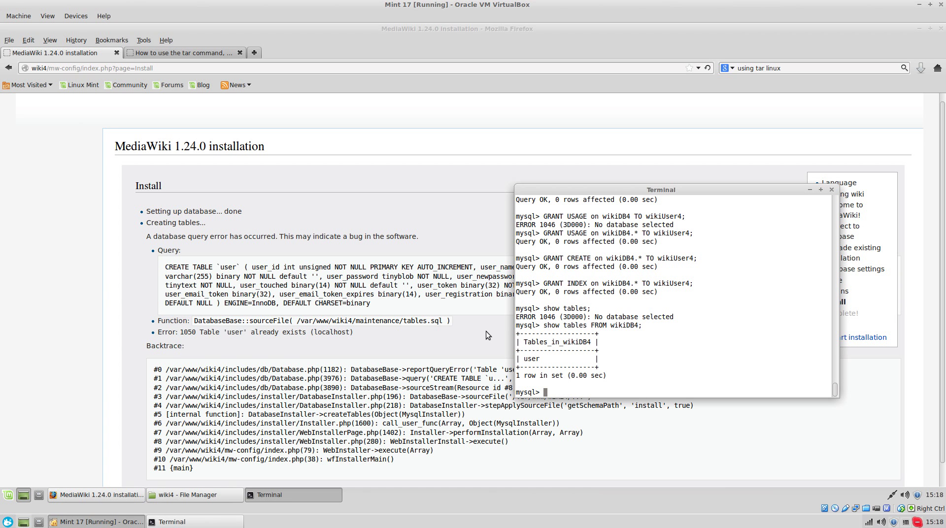
# - Drop the leftover table with DROP TABLE wikiDB4.user after the bare DROP TABLE user fails
pyautogui.write('DROP TABLE user;')
pyautogui.press('Return')
pyautogui.press('Up')
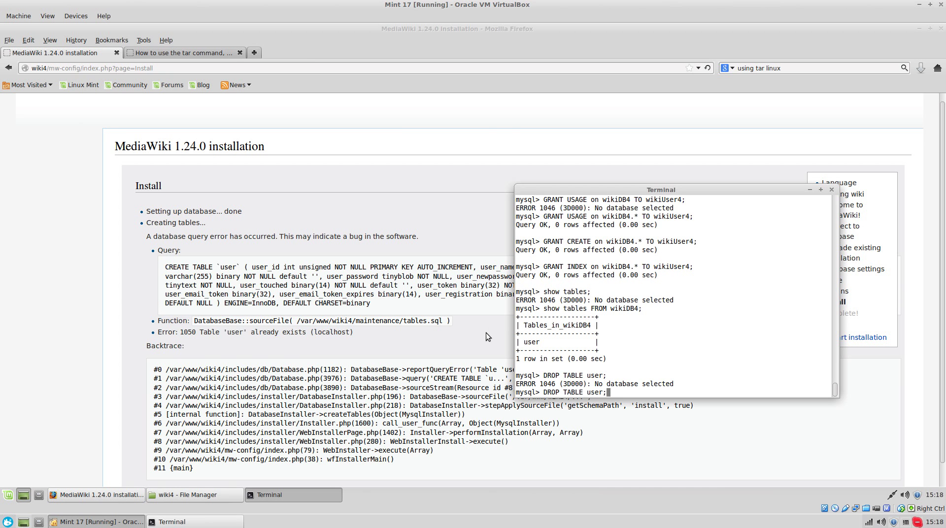
pyautogui.press('Left')
pyautogui.press('Left')
pyautogui.press('Left')
pyautogui.press('Left')
pyautogui.press('Left')
pyautogui.write('wikiDB4.')
pyautogui.press('Return')
# - Rerun the install step by resending the form and examine the failing SELECT query
pyautogui.click(398, 303)
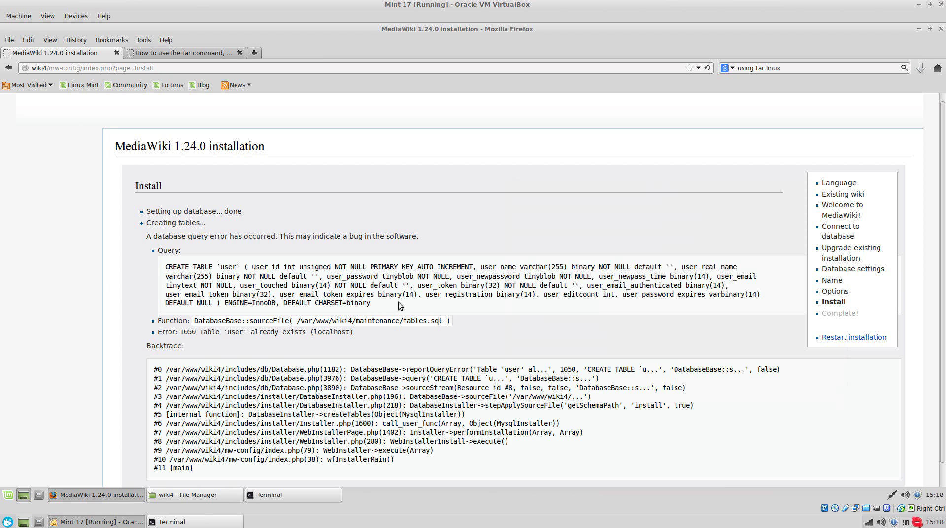
pyautogui.click(707, 68)
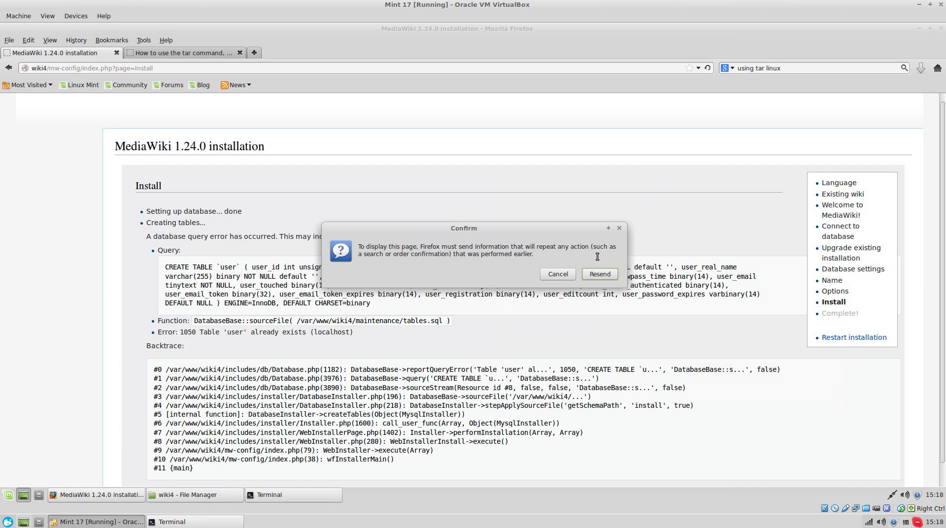
pyautogui.click(600, 273)
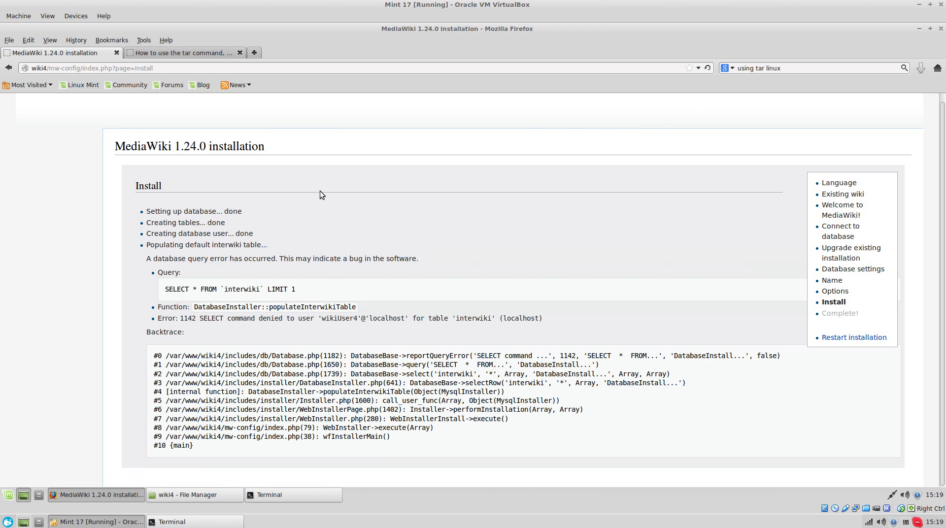
pyautogui.tripleClick(280, 292)
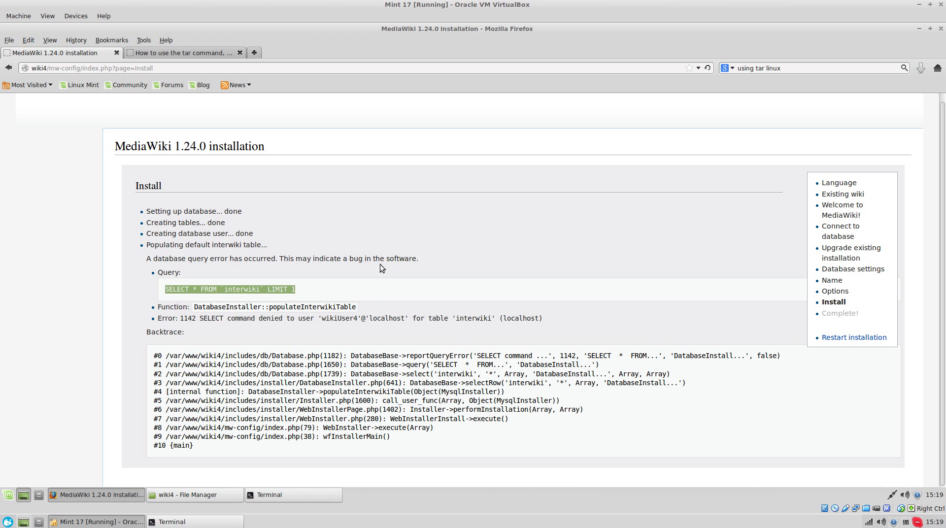
pyautogui.doubleClick(266, 263)
pyautogui.doubleClick(293, 290)
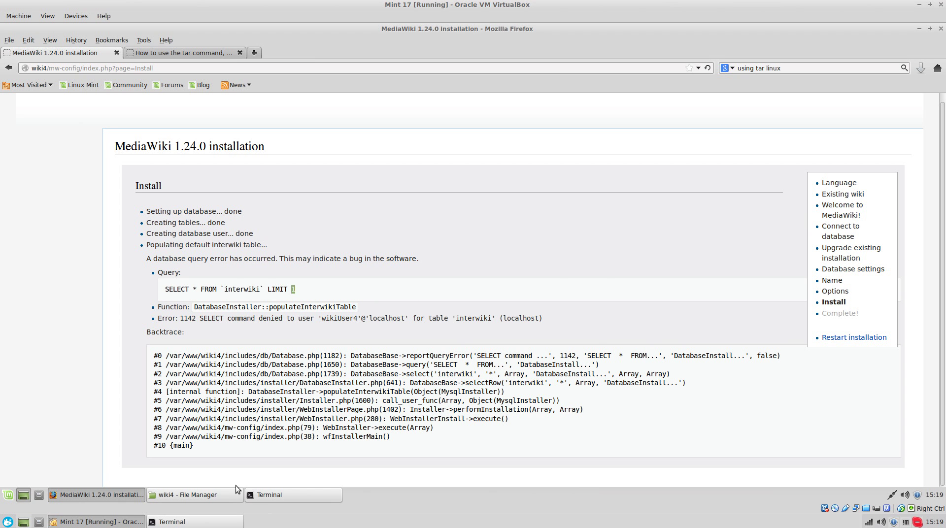
# - Grant SELECT on wikiDB4.* to the wiki user by editing the recalled GRANT command
pyautogui.click(286, 496)
pyautogui.press('Up')
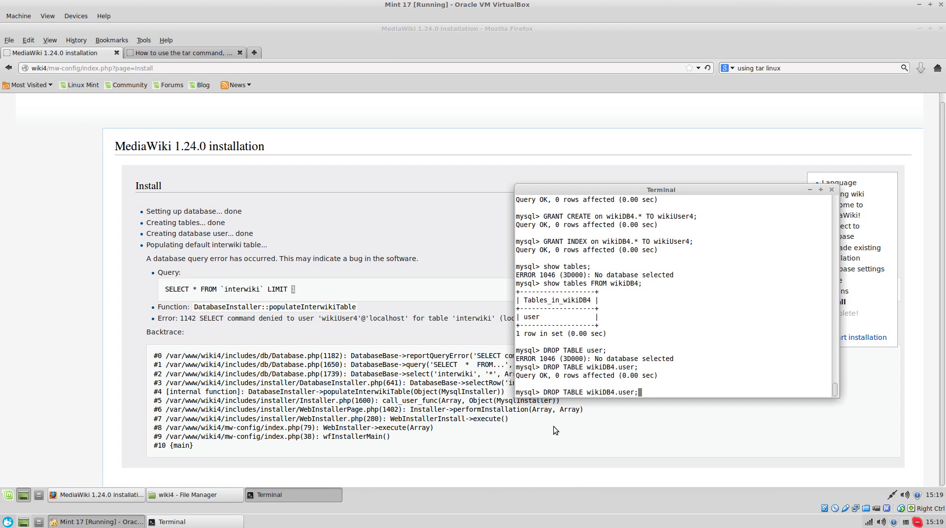
pyautogui.press('Left')
pyautogui.press('Left')
pyautogui.press('Left')
pyautogui.press('Left')
pyautogui.press('Left')
pyautogui.press('Left')
pyautogui.press('Left')
pyautogui.press('Left')
pyautogui.press('Up')
pyautogui.press('Up')
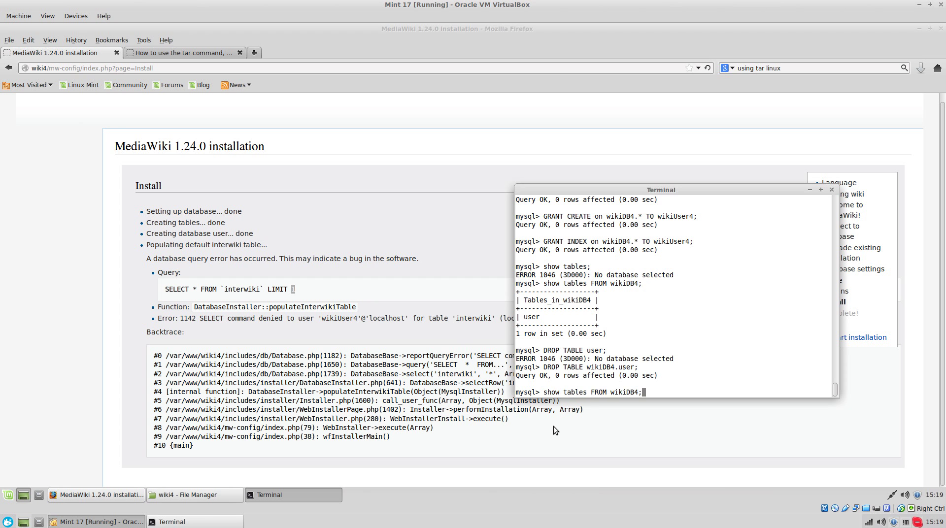
pyautogui.press('Up')
pyautogui.press('Up')
pyautogui.press('Left')
pyautogui.press('Left')
pyautogui.press('Left')
pyautogui.press('Left')
pyautogui.press('Left')
pyautogui.press('Left')
pyautogui.press('Left')
pyautogui.press('Left')
pyautogui.press('Left')
pyautogui.press('Left')
pyautogui.press('Left')
pyautogui.press('Left')
pyautogui.press('Left')
pyautogui.press('Left')
pyautogui.press('Left')
pyautogui.press('Left')
pyautogui.press('Left')
pyautogui.press('Left')
pyautogui.press('Left')
pyautogui.press('Left')
pyautogui.press('Left')
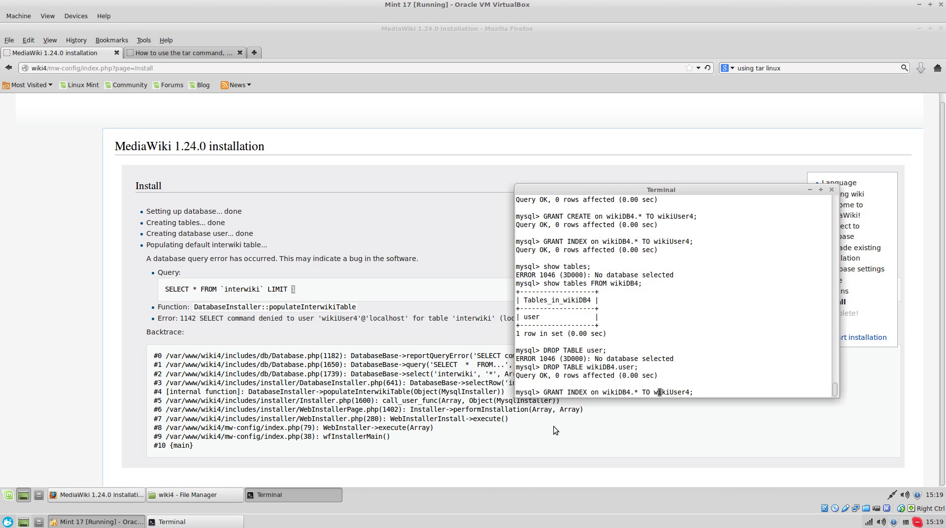
pyautogui.press('BackSpace')
pyautogui.press('BackSpace')
pyautogui.press('BackSpace')
pyautogui.press('BackSpace')
pyautogui.press('BackSpace')
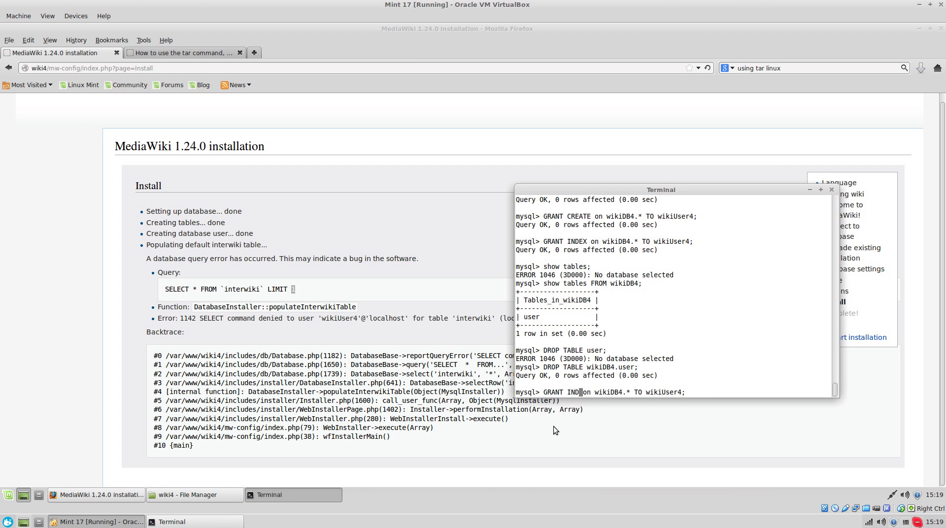
pyautogui.write('SELECT')
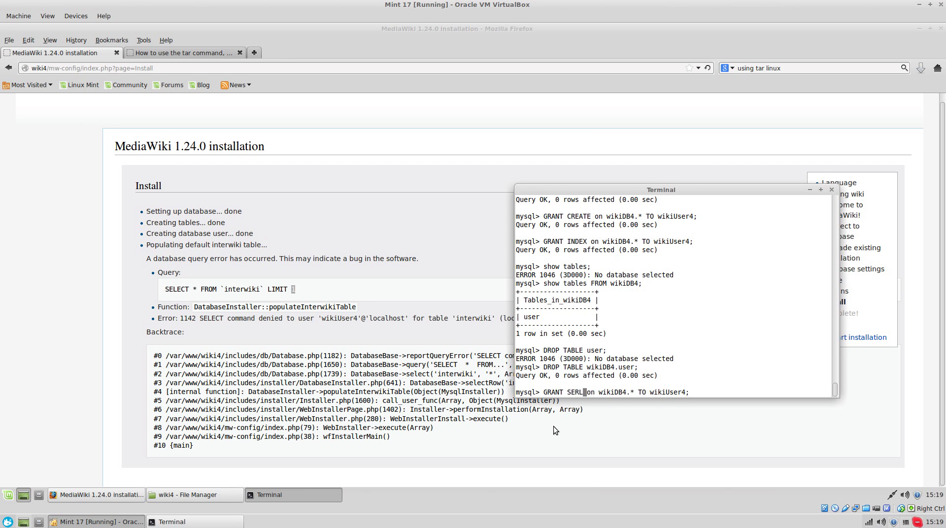
pyautogui.press('Return')
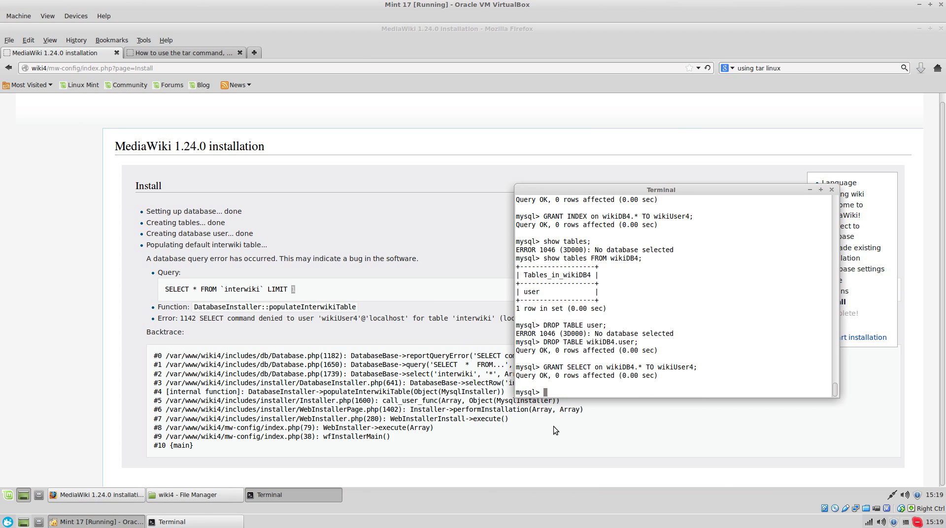
# - Resend the install form again, then grant INSERT on wikiDB4.* to the wiki user
pyautogui.click(214, 207)
pyautogui.click(707, 68)
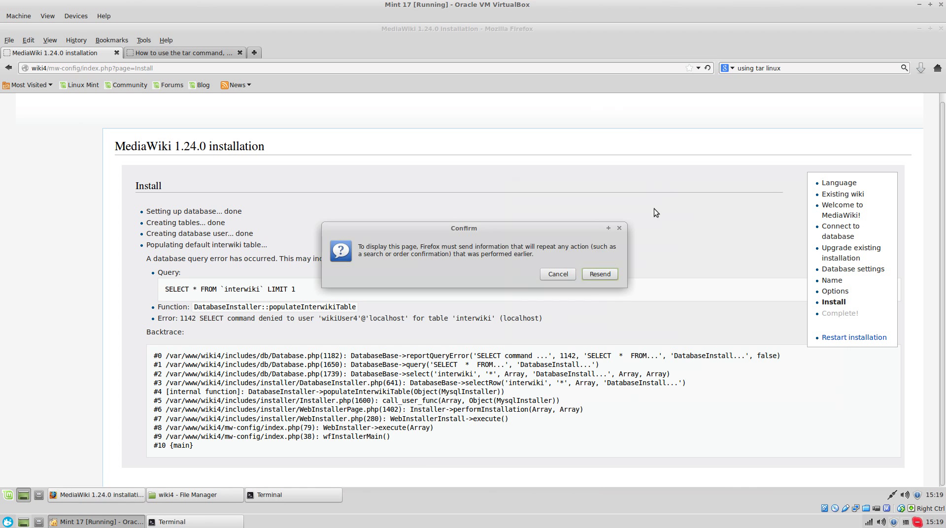
pyautogui.click(599, 274)
pyautogui.scroll(-3, 486, 324)
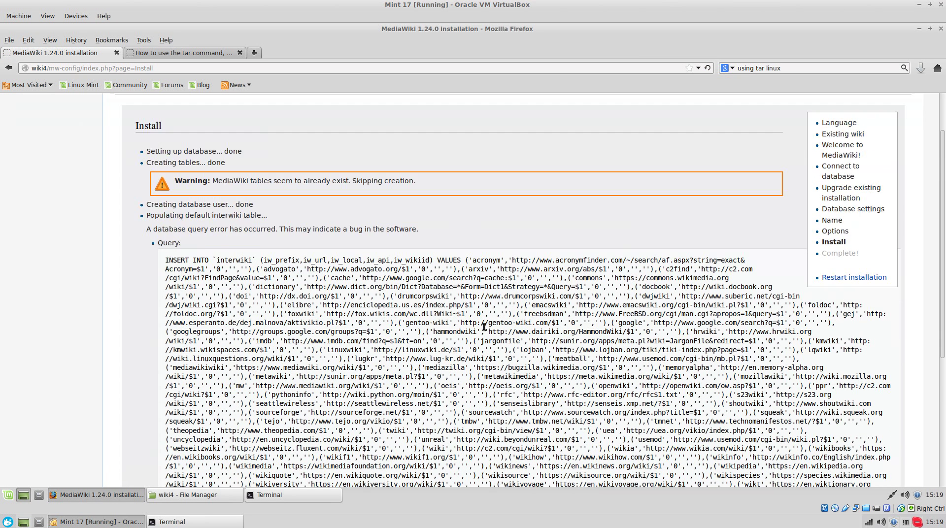
pyautogui.click(286, 494)
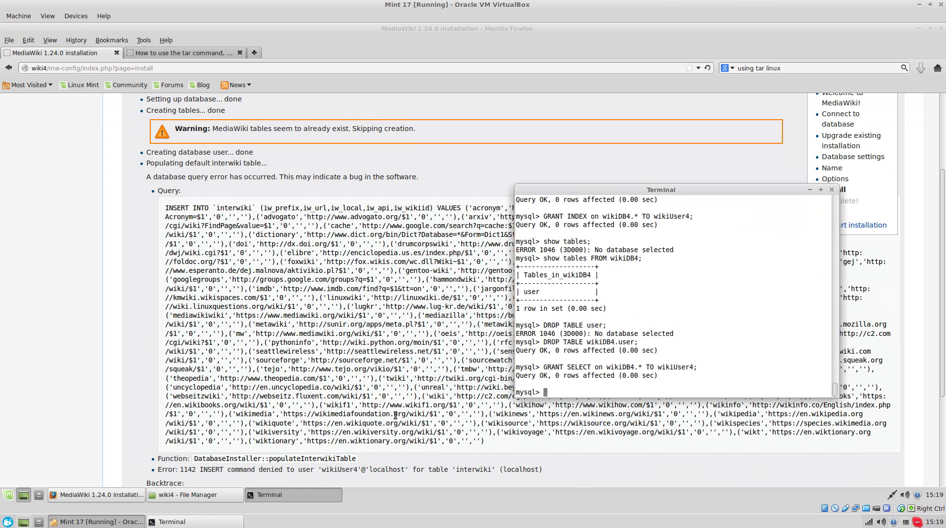
pyautogui.press('Up')
pyautogui.press('Left')
pyautogui.press('Left')
pyautogui.press('Left')
pyautogui.press('Left')
pyautogui.press('Left')
pyautogui.press('Left')
pyautogui.press('Left')
pyautogui.press('Left')
pyautogui.press('Left')
pyautogui.press('Left')
pyautogui.press('Left')
pyautogui.press('Left')
pyautogui.press('Left')
pyautogui.press('Left')
pyautogui.press('Left')
pyautogui.press('Left')
pyautogui.press('Left')
pyautogui.press('Left')
pyautogui.press('Left')
pyautogui.press('Left')
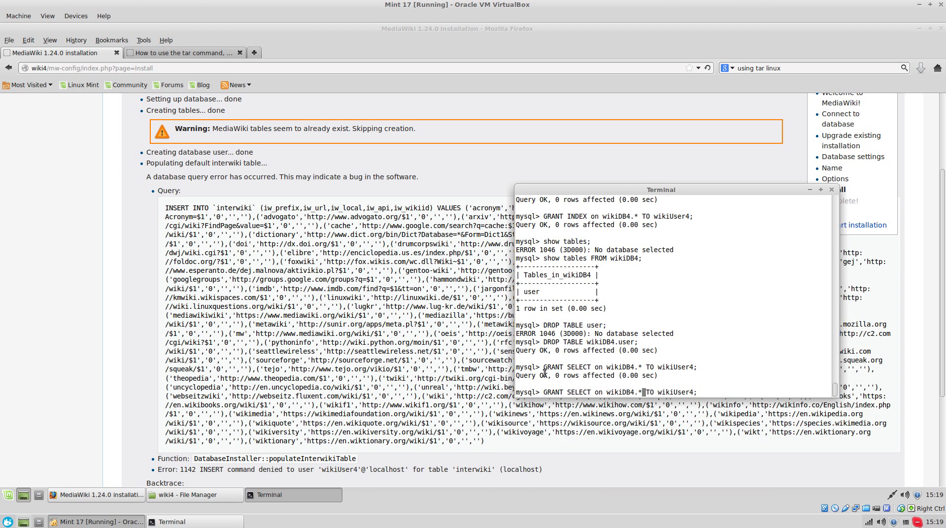
pyautogui.press('Left')
pyautogui.press('Left')
pyautogui.press('Left')
pyautogui.press('BackSpace')
pyautogui.press('BackSpace')
pyautogui.press('BackSpace')
pyautogui.press('BackSpace')
pyautogui.press('BackSpace')
pyautogui.press('BackSpace')
pyautogui.press('BackSpace')
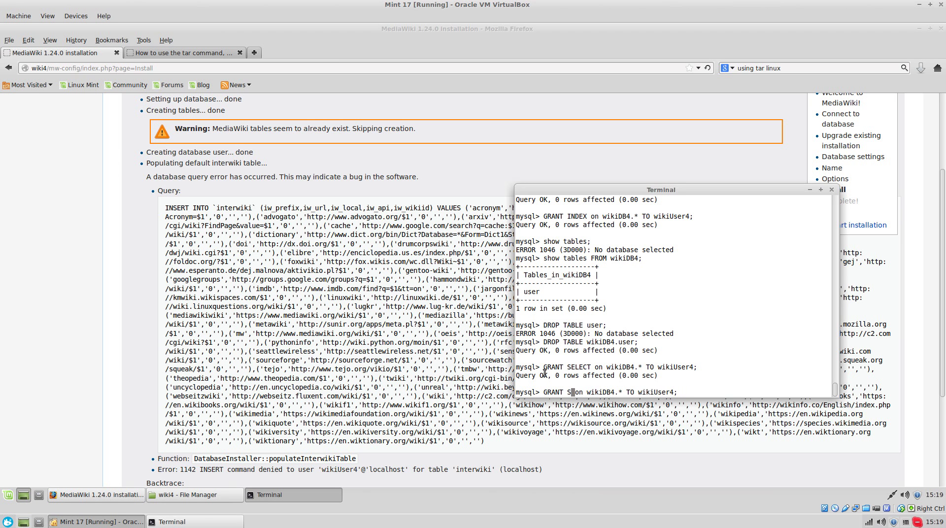
pyautogui.write('INSERT')
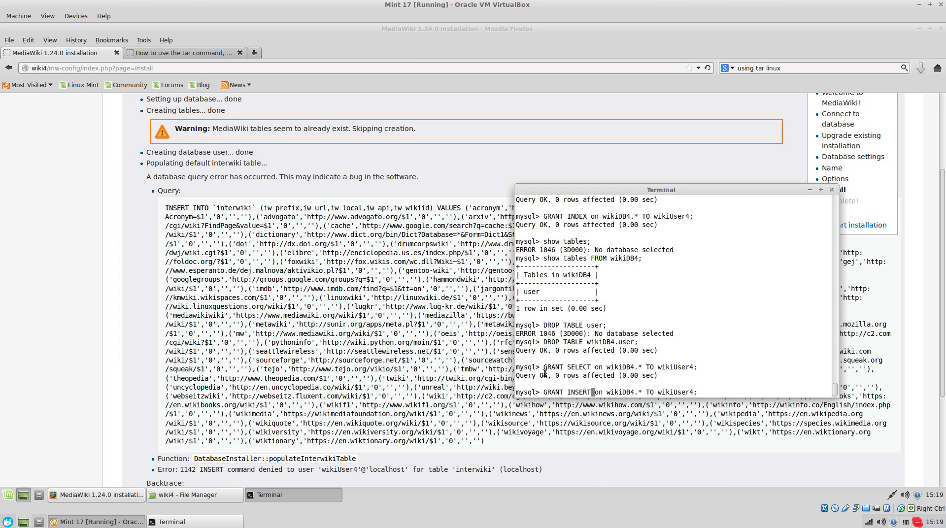
pyautogui.press('Return')
pyautogui.click(316, 304)
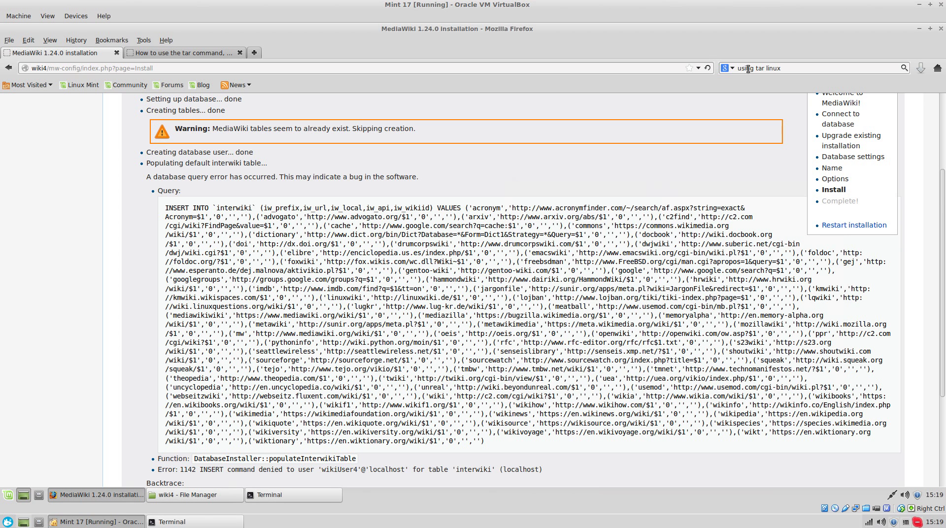
# - Resend the install form, grant UPDATE on wikiDB4.* to wikiUser4, and reload the install step
pyautogui.click(708, 67)
pyautogui.click(600, 277)
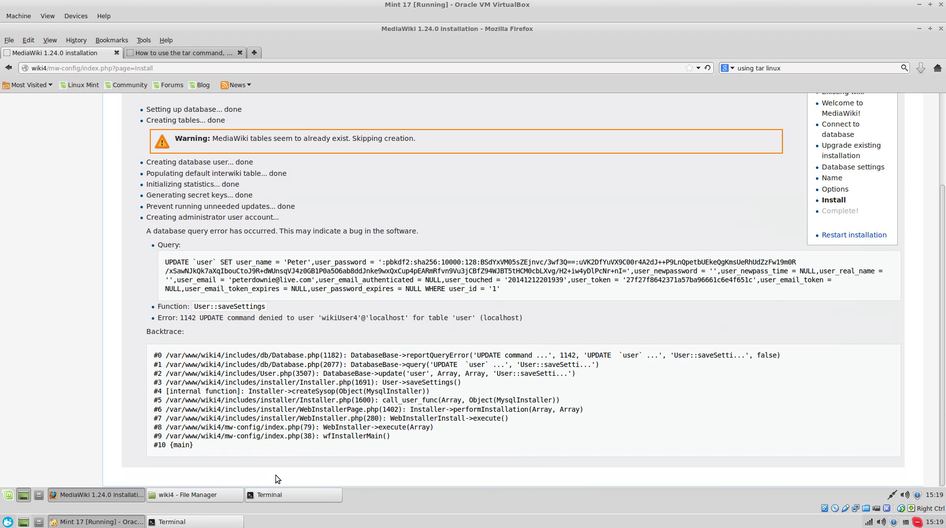
pyautogui.click(274, 493)
pyautogui.press('Up')
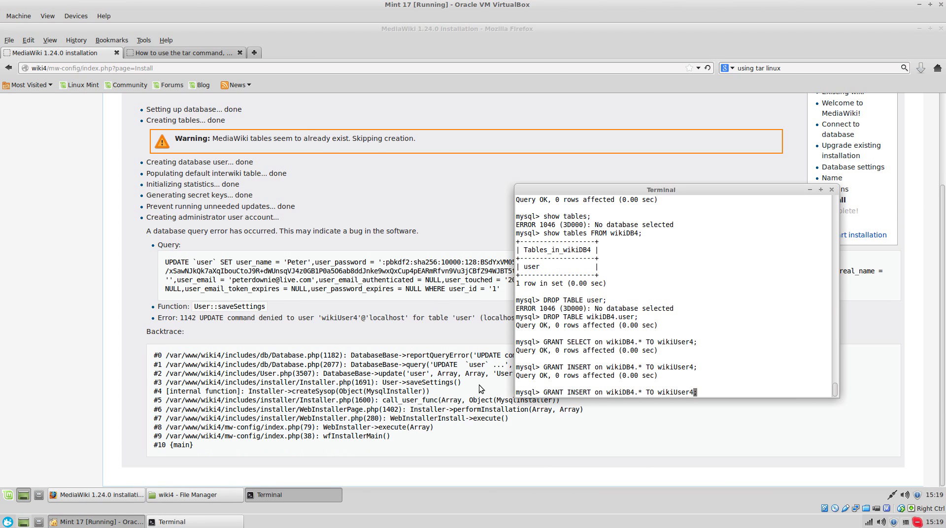
pyautogui.press('Left')
pyautogui.press('Left')
pyautogui.press('Left')
pyautogui.press('Left')
pyautogui.press('Left')
pyautogui.press('Left')
pyautogui.press('Left')
pyautogui.press('Left')
pyautogui.press('Left')
pyautogui.press('Left')
pyautogui.press('Left')
pyautogui.press('Left')
pyautogui.press('Left')
pyautogui.press('Left')
pyautogui.press('Left')
pyautogui.press('Left')
pyautogui.press('Left')
pyautogui.press('Left')
pyautogui.press('Left')
pyautogui.press('Left')
pyautogui.press('Left')
pyautogui.press('Left')
pyautogui.press('Left')
pyautogui.press('Left')
pyautogui.press('Left')
pyautogui.press('Left')
pyautogui.press('Left')
pyautogui.press('BackSpace')
pyautogui.press('BackSpace')
pyautogui.press('BackSpace')
pyautogui.press('BackSpace')
pyautogui.press('BackSpace')
pyautogui.press('BackSpace')
pyautogui.write('UPDATE')
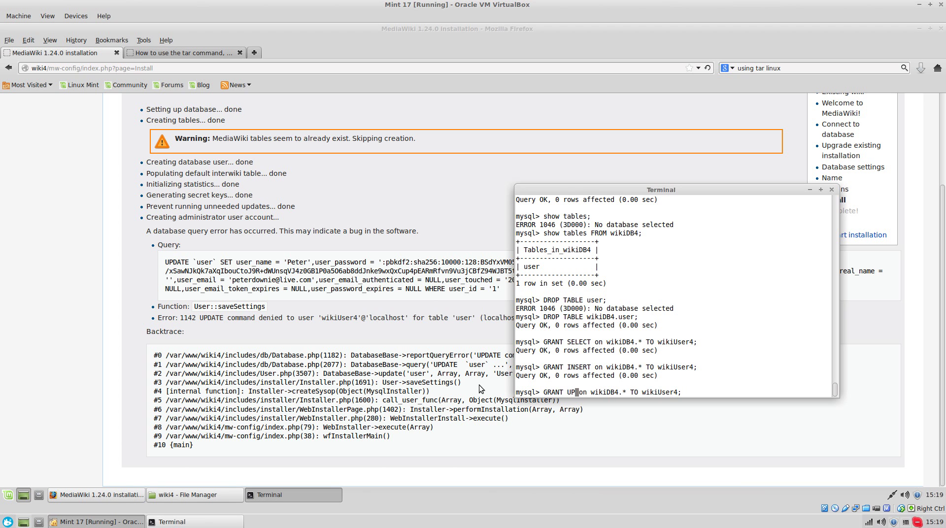
pyautogui.press('Return')
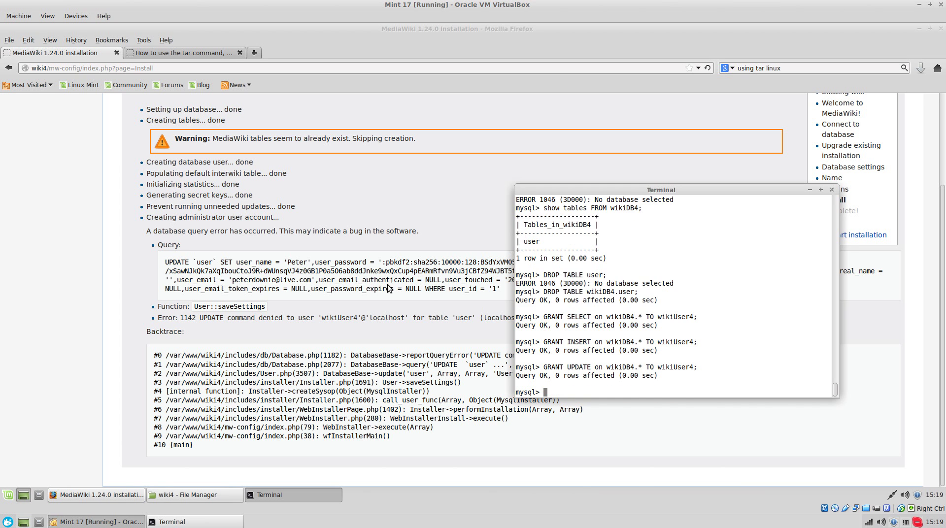
pyautogui.click(669, 105)
pyautogui.click(707, 68)
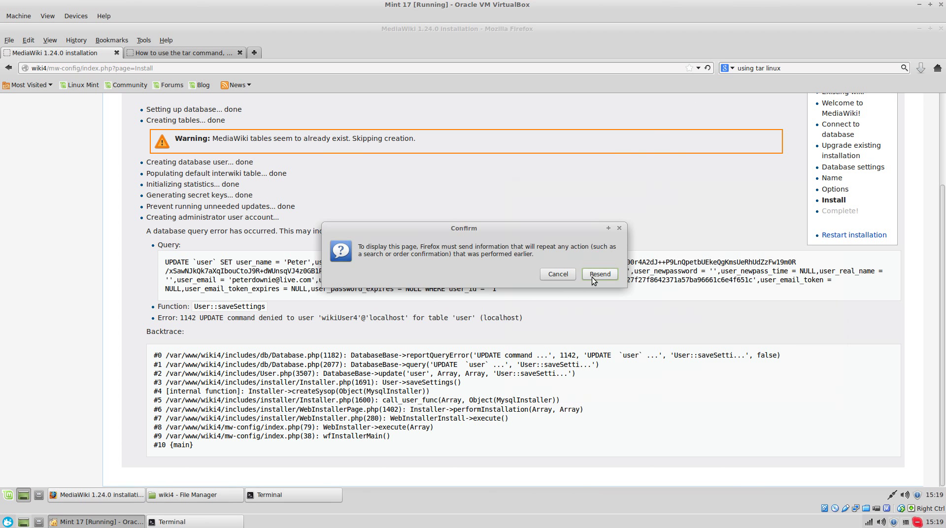
# - Resend the install data and review the main page error and table-exists warnings
pyautogui.click(597, 273)
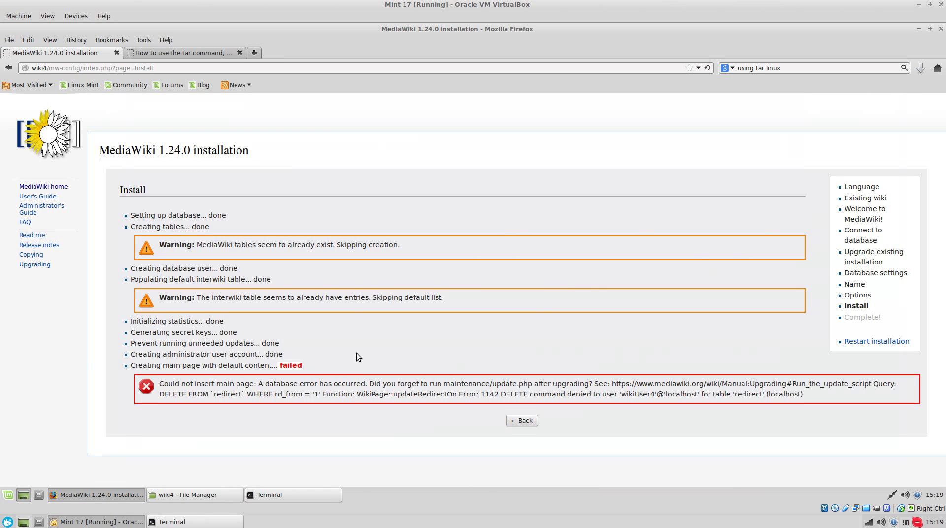
pyautogui.tripleClick(235, 383)
pyautogui.click(279, 416)
pyautogui.tripleClick(339, 245)
pyautogui.tripleClick(424, 306)
pyautogui.click(524, 330)
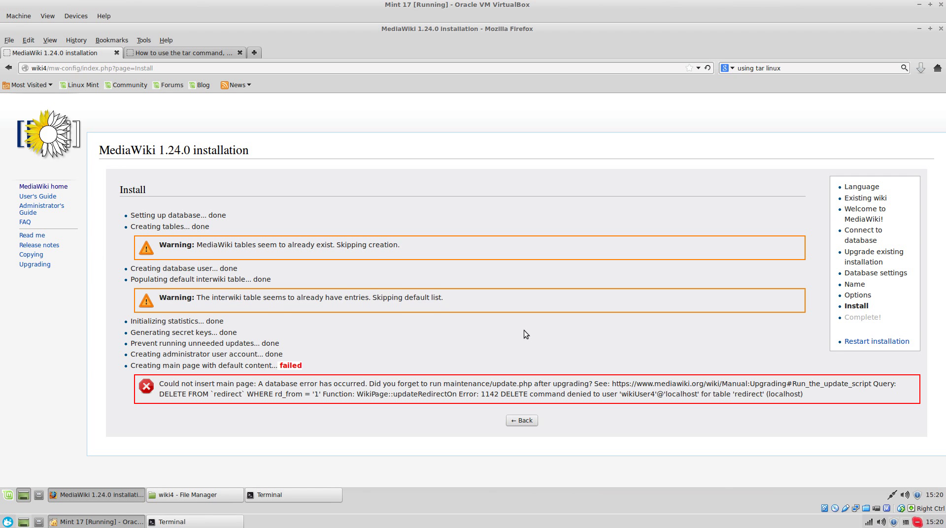
pyautogui.tripleClick(320, 298)
pyautogui.click(462, 320)
# - List the tables in wikiDB4 and recheck the main page error in the installer
pyautogui.click(284, 494)
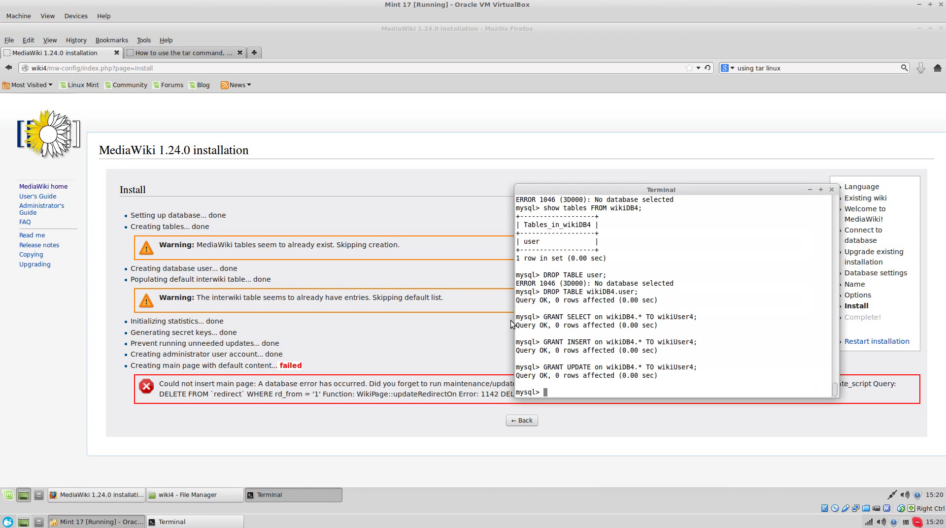
pyautogui.write('show tables from wikiDB4;')
pyautogui.press('Return')
pyautogui.scroll(12, 520, 359)
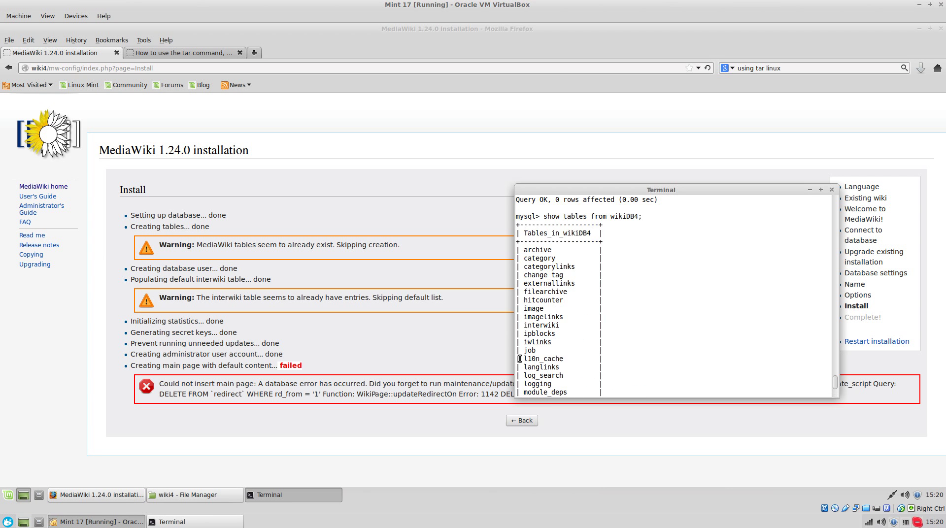
pyautogui.click(358, 326)
pyautogui.tripleClick(542, 395)
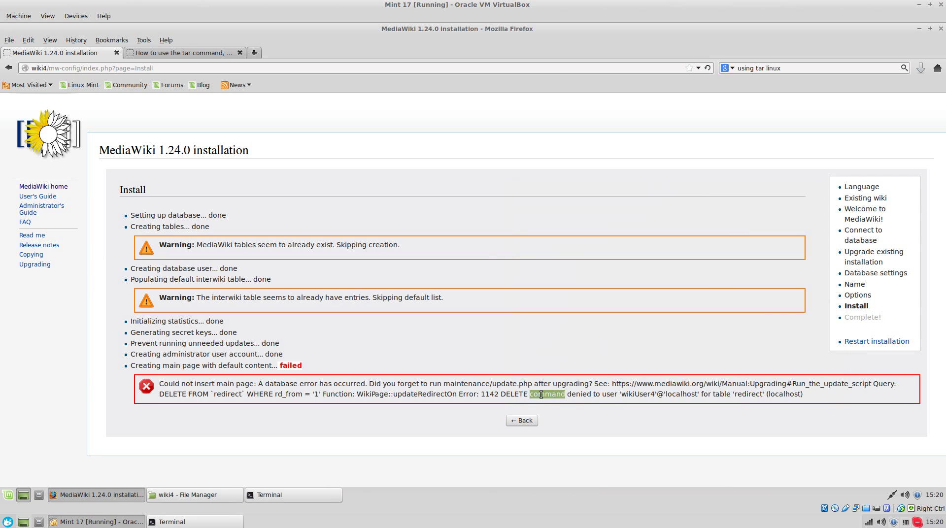
pyautogui.click(407, 391)
# - Run GRANT DELETE ON wikiDB4.* TO wikiUser4, then reload the install step
pyautogui.click(267, 495)
pyautogui.hotkey('alt', 'Tab')
pyautogui.click(281, 494)
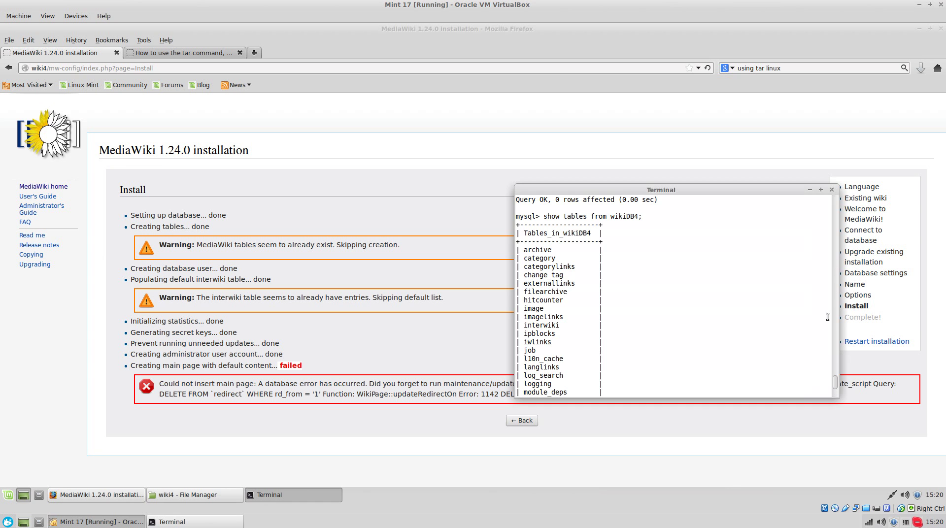
pyautogui.moveTo(835, 374); pyautogui.dragTo(837, 395)
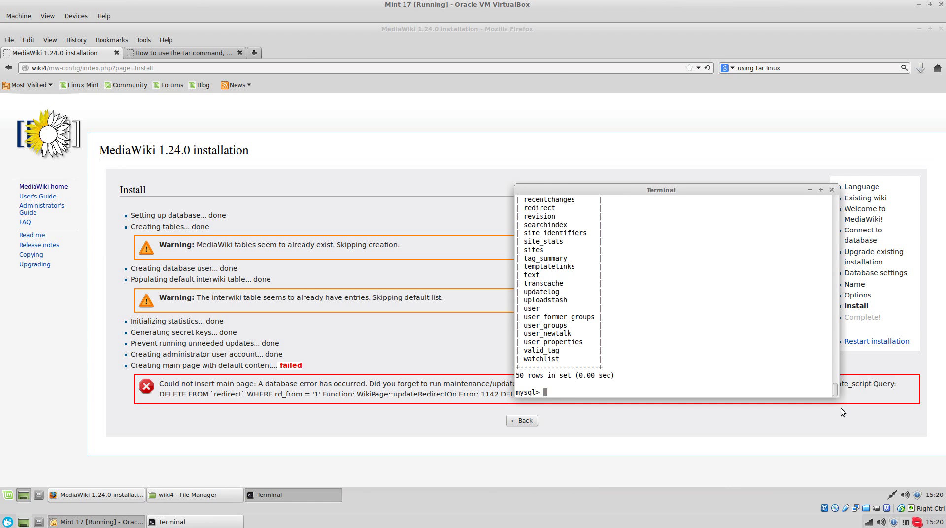
pyautogui.write('GRANTYE')
pyautogui.write('TE ON wiki')
pyautogui.write('DB4.*')
pyautogui.write(' TI')
pyautogui.write(' wikiu')
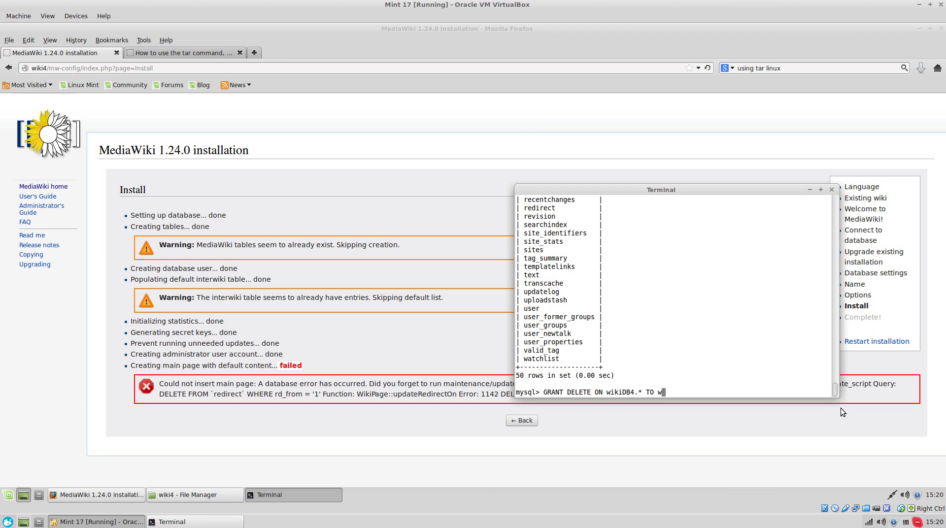
pyautogui.press('BackSpace')
pyautogui.press('BackSpace')
pyautogui.press('BackSpace')
pyautogui.write('i')
pyautogui.press('BackSpace')
pyautogui.write('kiUser4;')
pyautogui.press('Return')
pyautogui.click(407, 312)
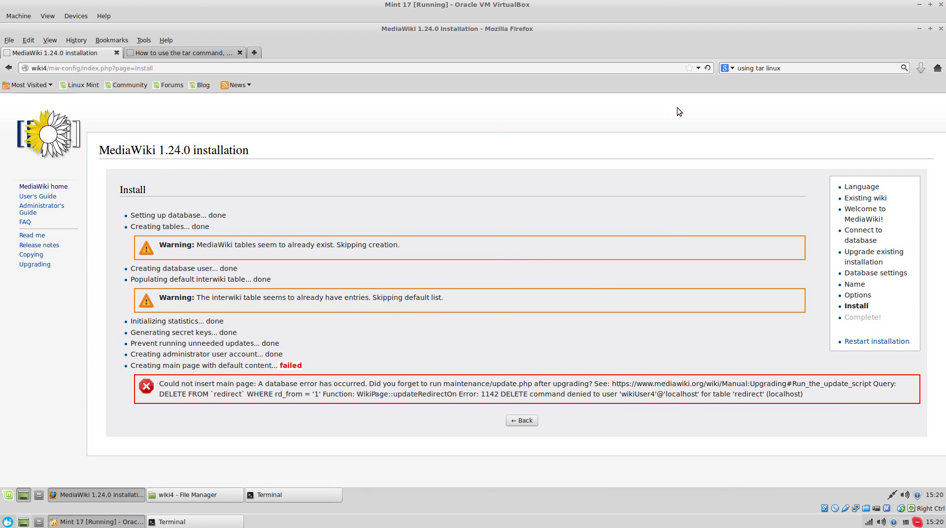
pyautogui.click(707, 68)
# - Finish the installation and save the generated LocalSettings.php file
pyautogui.click(610, 274)
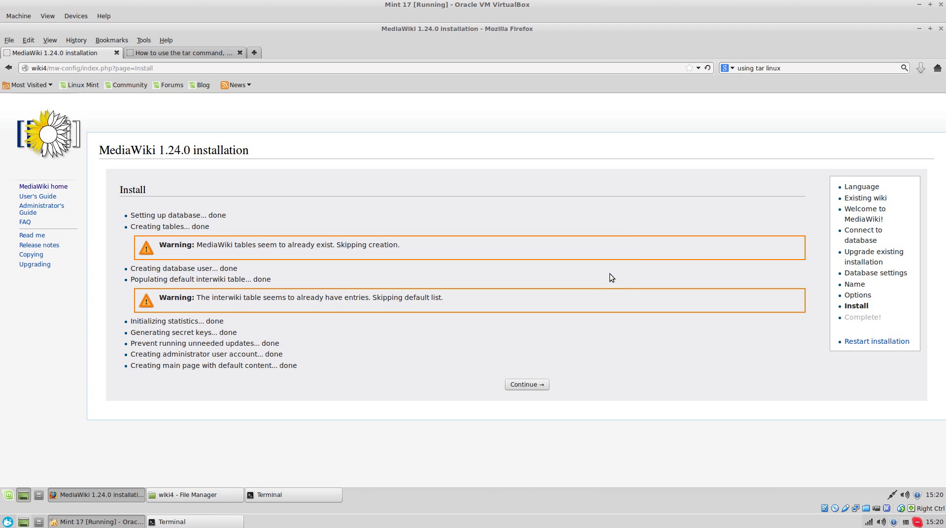
pyautogui.click(536, 389)
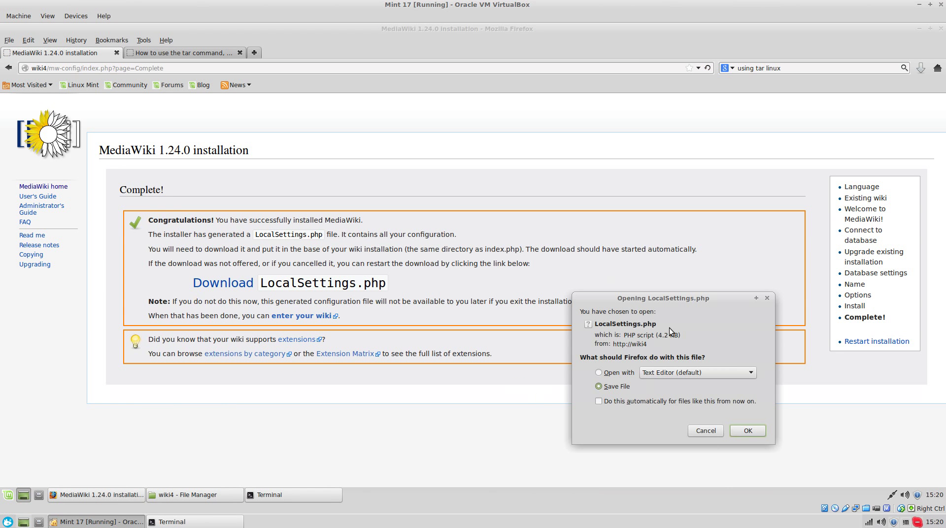
pyautogui.click(746, 431)
# - Exit MySQL, change into /home/peter/Downloads and list its contents with ls
pyautogui.click(294, 495)
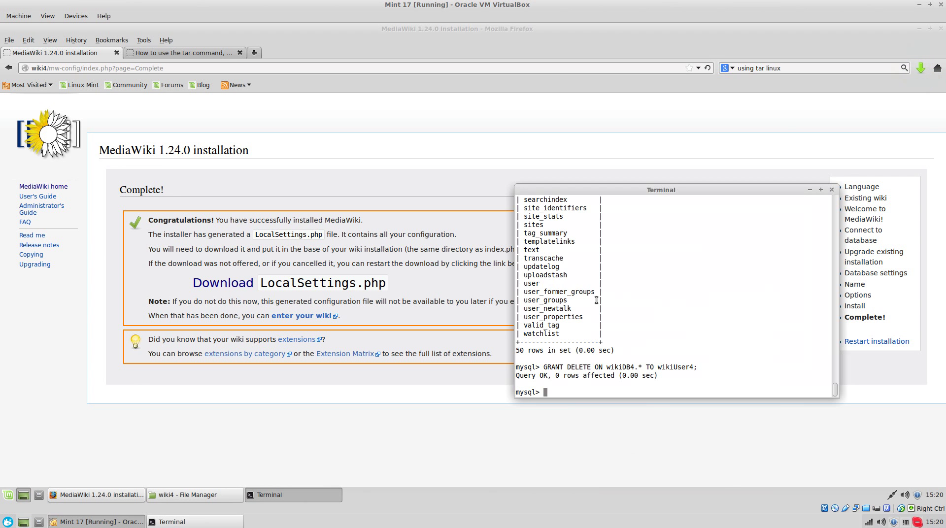
pyautogui.hotkey('ctrl', 'c')
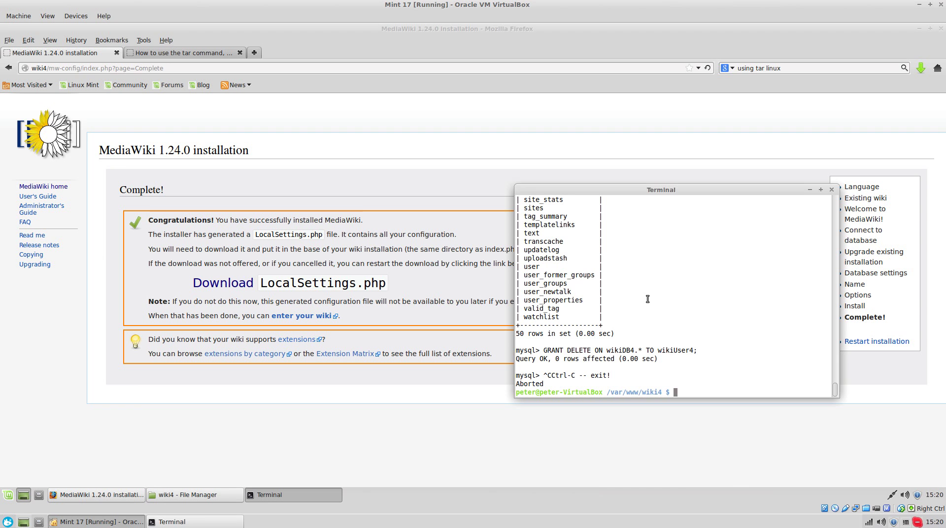
pyautogui.write('cd /var/')
pyautogui.press('BackSpace')
pyautogui.press('BackSpace')
pyautogui.press('BackSpace')
pyautogui.press('BackSpace')
pyautogui.write('home/peter/Dow')
pyautogui.press('BackSpace')
pyautogui.press('BackSpace')
pyautogui.write('on')
pyautogui.press('Tab')
pyautogui.press('Return')
pyautogui.write('ls')
pyautogui.press('Return')
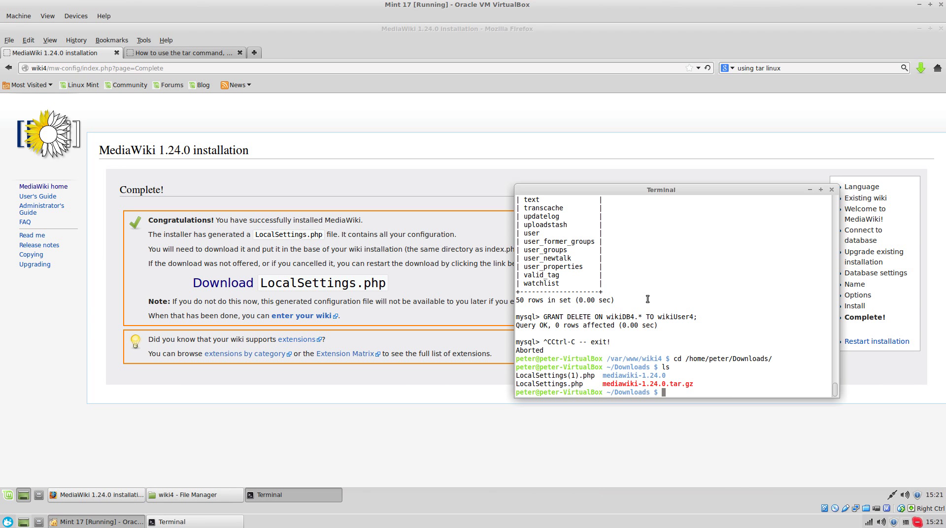
# - Delete both LocalSettings copies from Downloads with rm LocalSettings* and list the folder
pyautogui.click(920, 68)
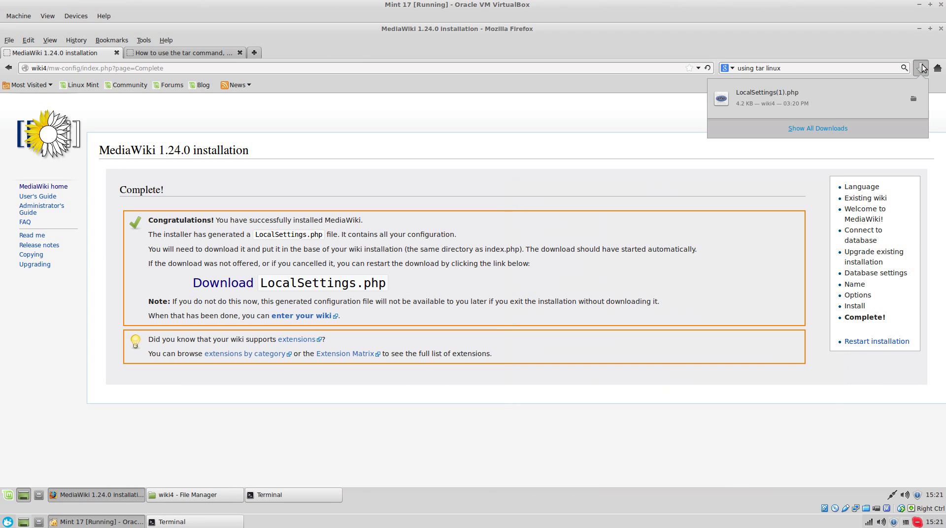
pyautogui.click(920, 68)
pyautogui.click(323, 495)
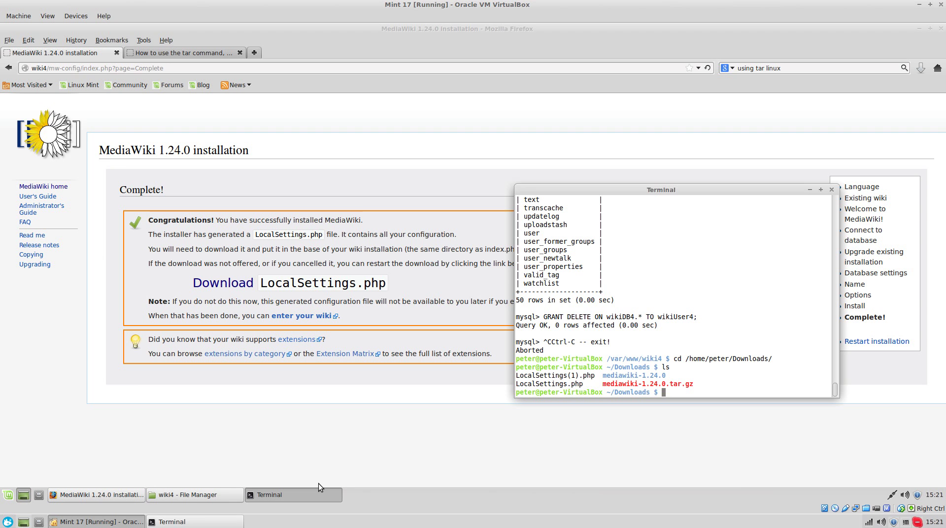
pyautogui.write('rm LocalSettings*')
pyautogui.press('Return')
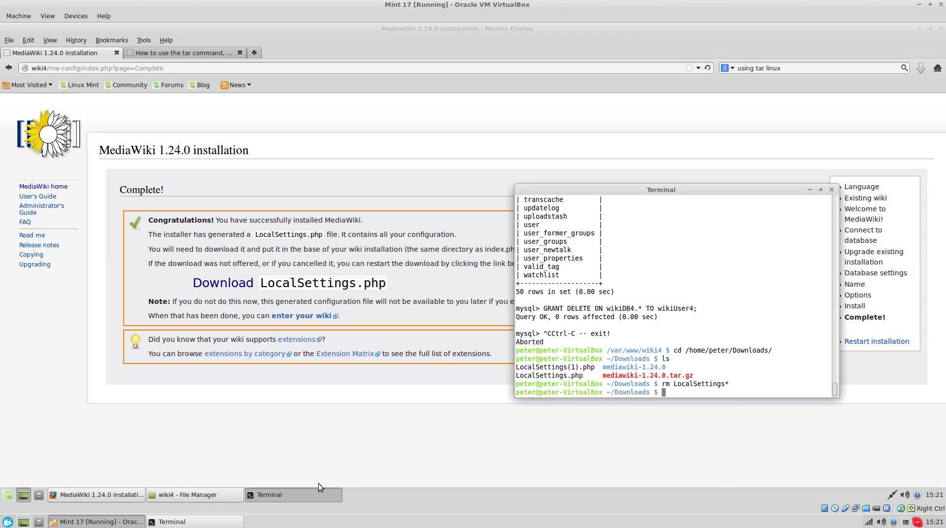
pyautogui.write('ls')
pyautogui.press('Return')
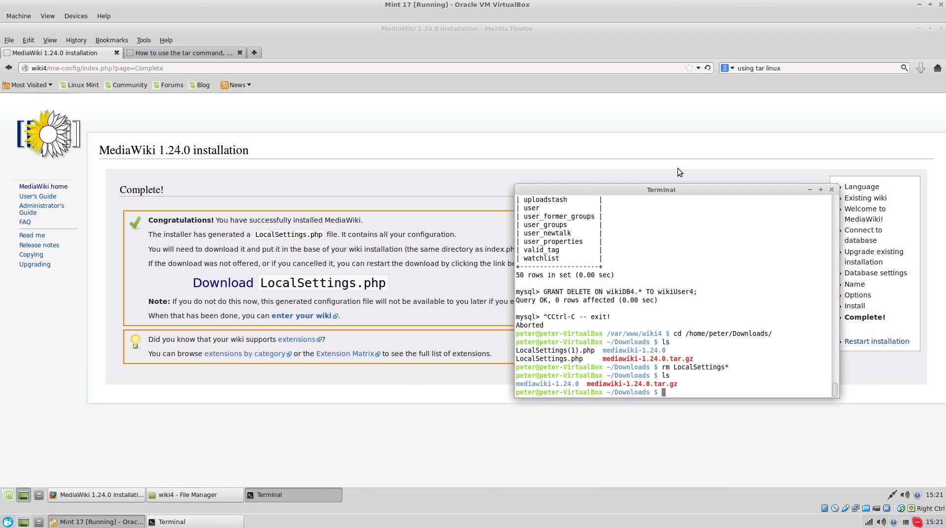
# - Download a fresh LocalSettings.php from the installer and confirm it appears in Downloads
pyautogui.click(678, 169)
pyautogui.click(248, 282)
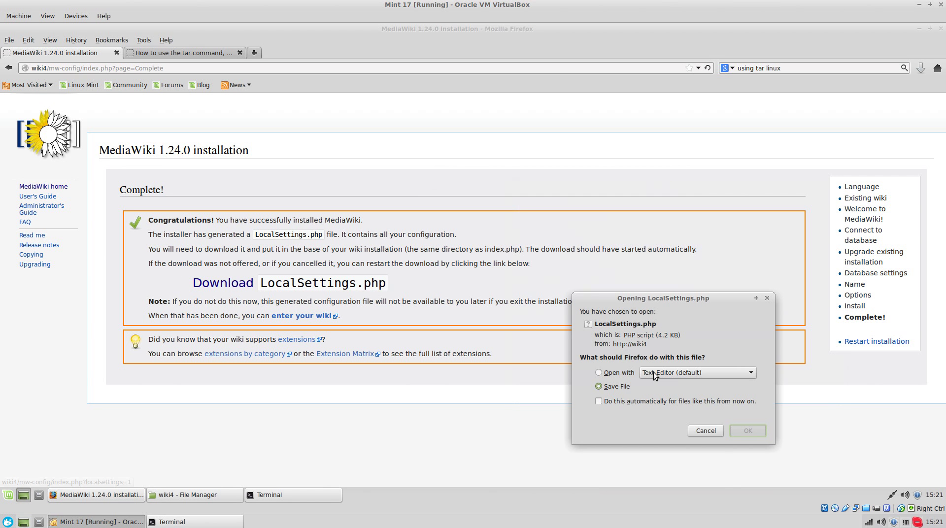
pyautogui.click(631, 393)
pyautogui.click(745, 429)
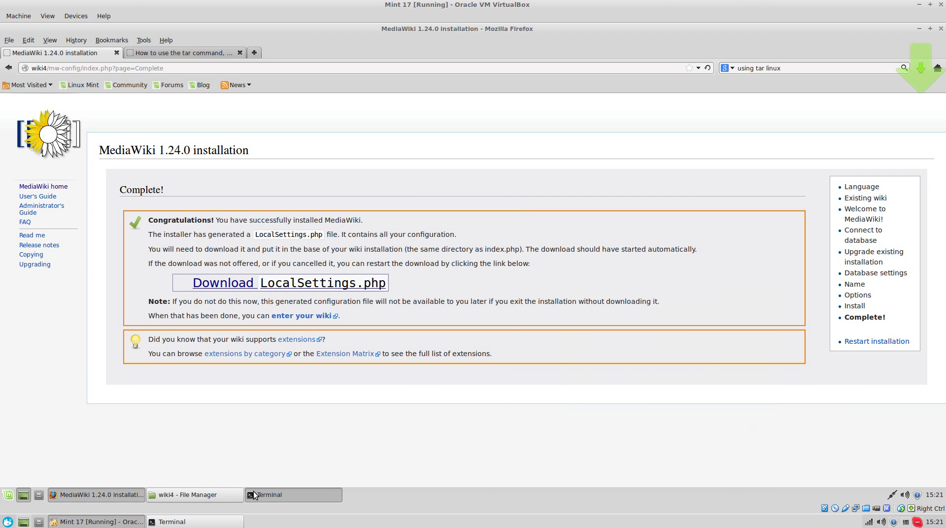
pyautogui.click(294, 495)
pyautogui.write('ls')
pyautogui.press('Return')
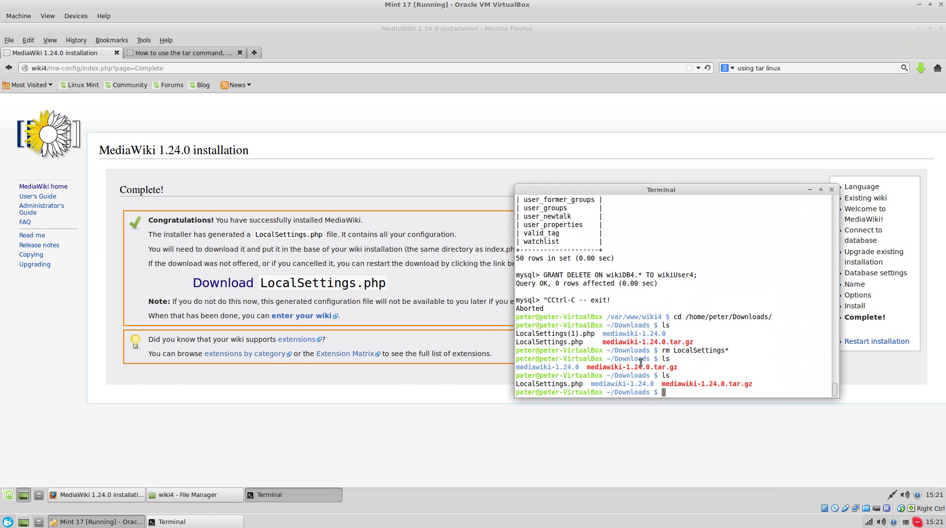
# - Copy LocalSettings.php into /var/www/wiki4, retrying with sudo after the plain cp is denied
pyautogui.write('cp LocalSettings.php /var/www/wiki')
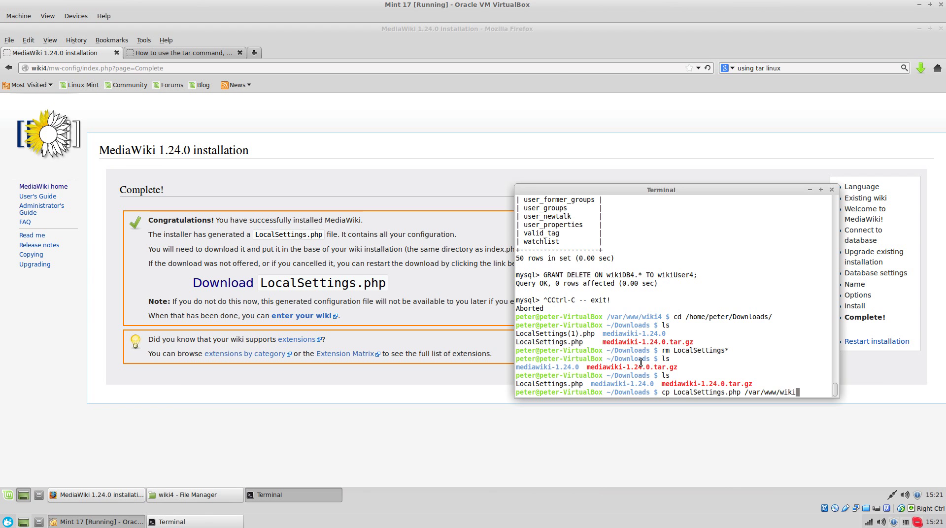
pyautogui.write('4')
pyautogui.press('Return')
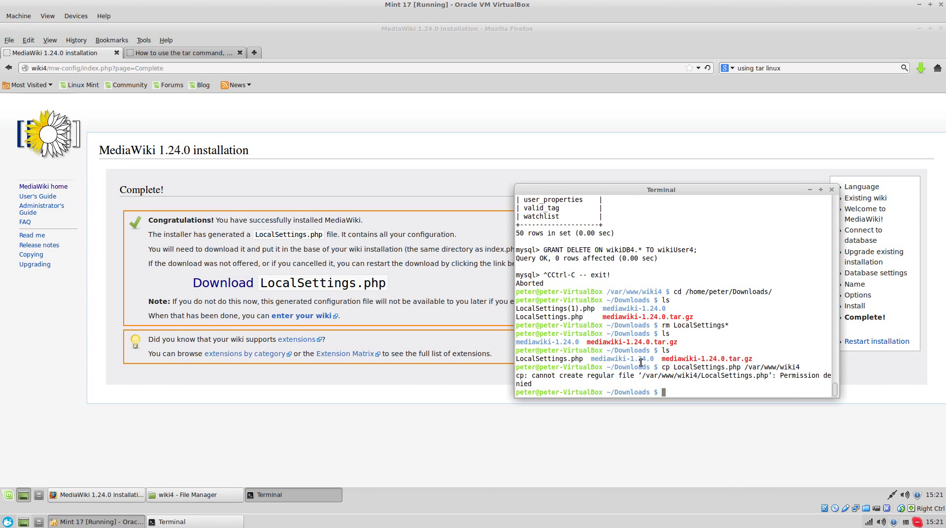
pyautogui.press('Up')
pyautogui.press('Home')
pyautogui.write('sudo')
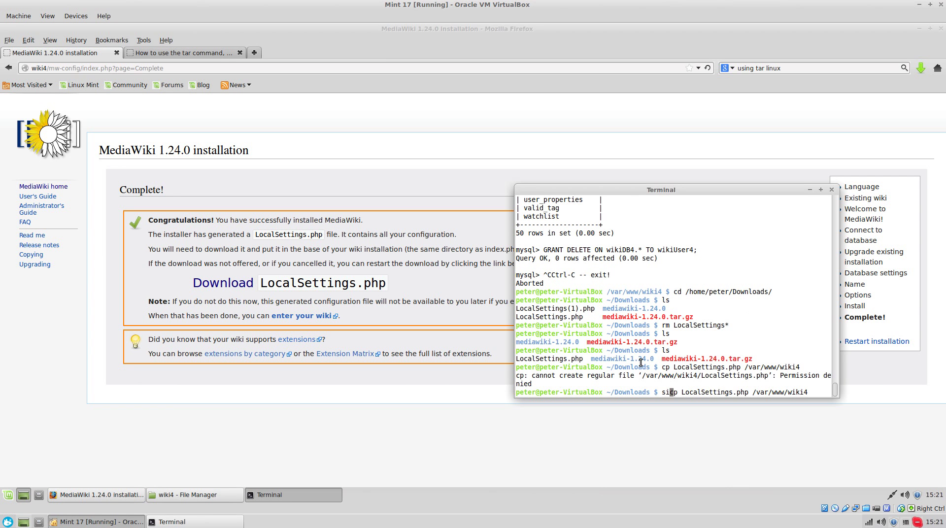
pyautogui.press('Return')
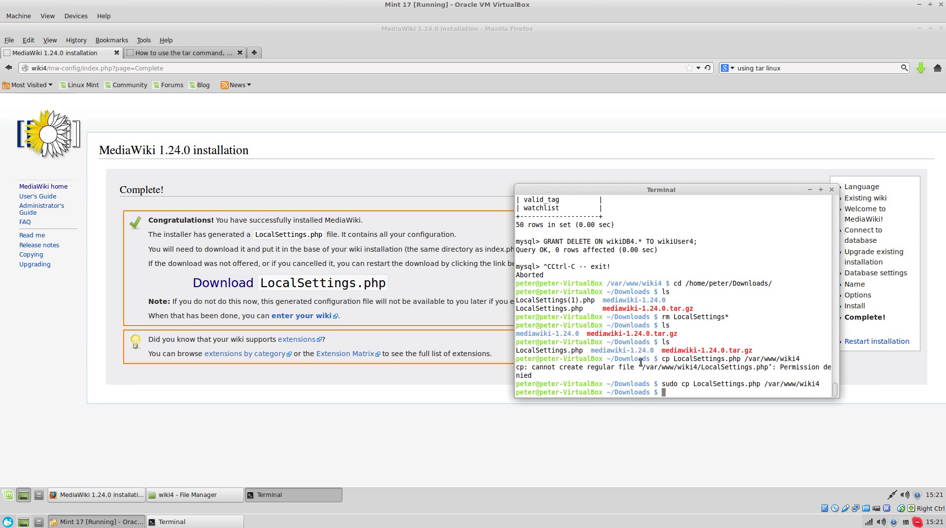
pyautogui.click(350, 206)
# - Enter the new wiki and navigate to the Hello_Wolrd page by replacing Main_Page in the URL
pyautogui.click(305, 317)
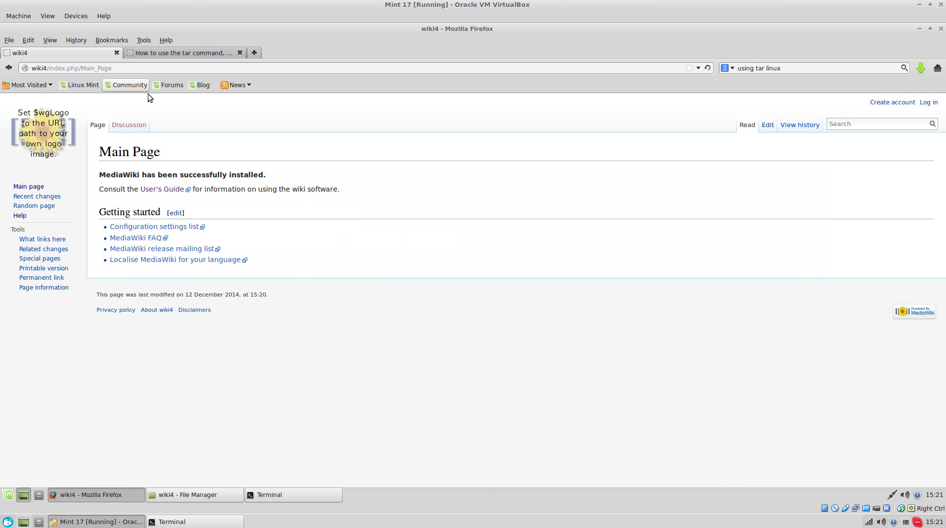
pyautogui.click(159, 68)
pyautogui.moveTo(79, 68); pyautogui.dragTo(32, 68)
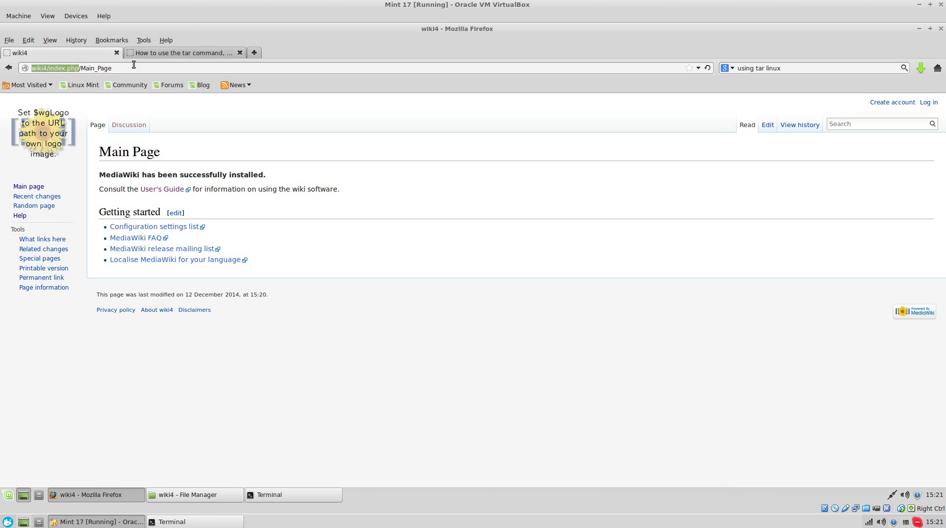
pyautogui.keyDown('shift'); pyautogui.click(181, 68); pyautogui.keyUp('shift')
pyautogui.click(180, 68)
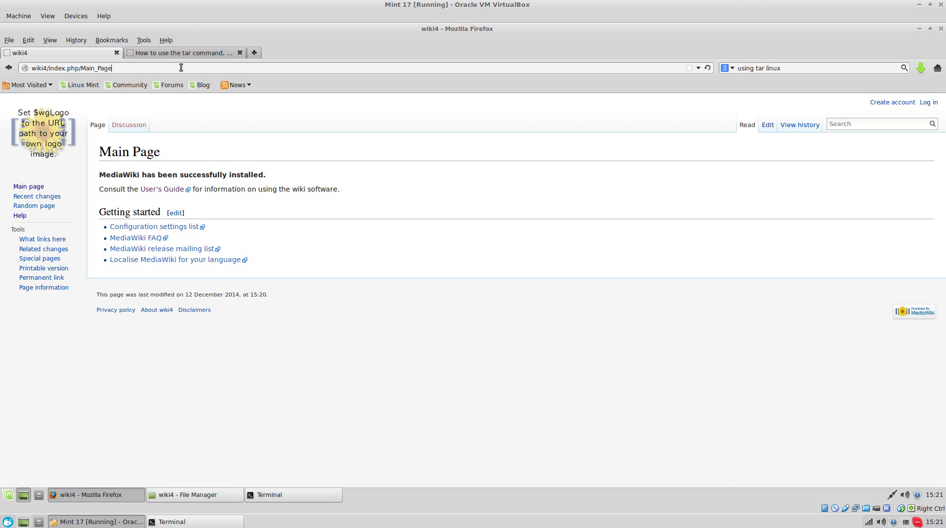
pyautogui.doubleClick(82, 71)
pyautogui.write('He')
pyautogui.write('llo_Wolrd')
pyautogui.press('Return')
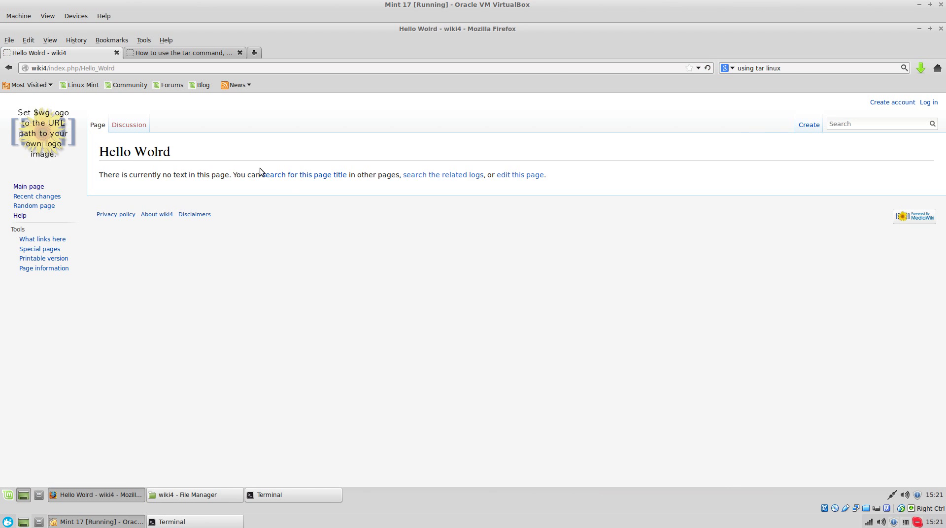
# - Create the Hello Wolrd page with the text 'Hello this is my wiki!' and save it
pyautogui.click(500, 176)
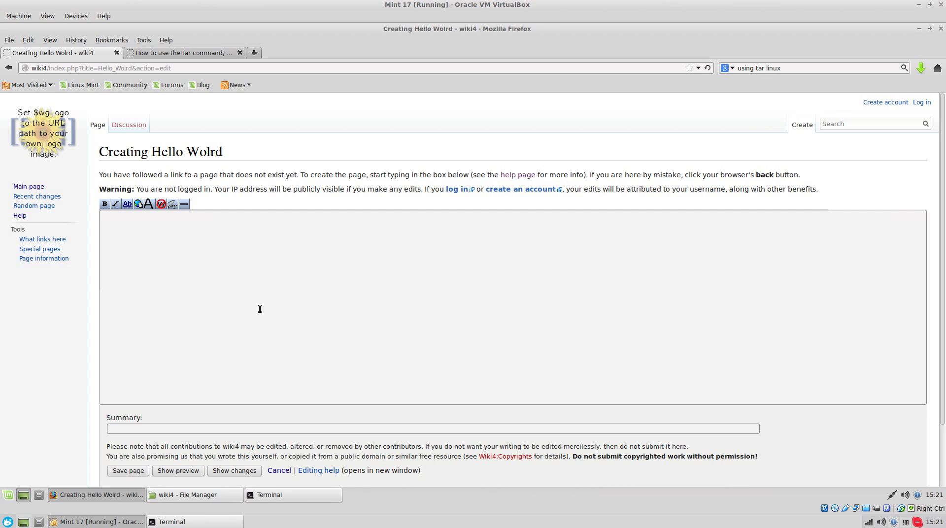
pyautogui.write('Hello this is my wi,i')
pyautogui.press('BackSpace')
pyautogui.press('BackSpace')
pyautogui.write('kie')
pyautogui.scroll(-3, 260, 308)
pyautogui.click(127, 402)
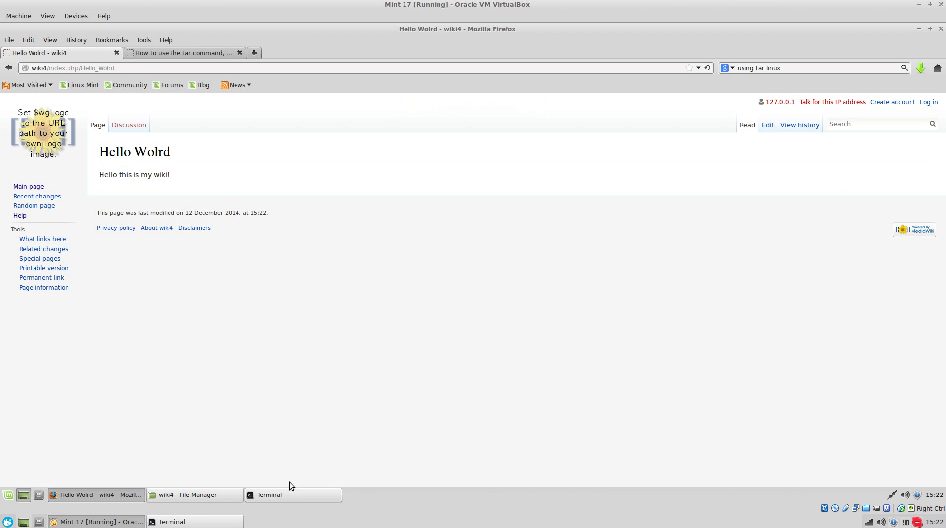
pyautogui.click(285, 495)
pyautogui.click(197, 522)
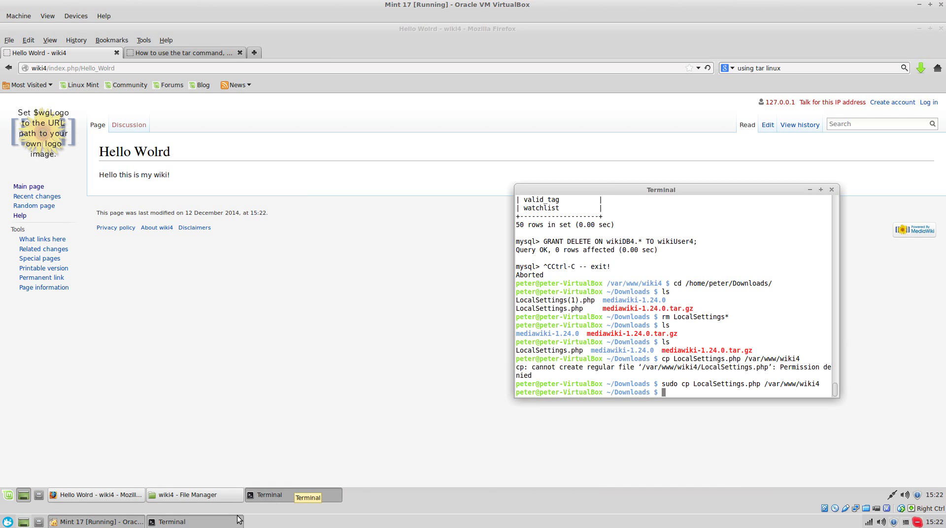